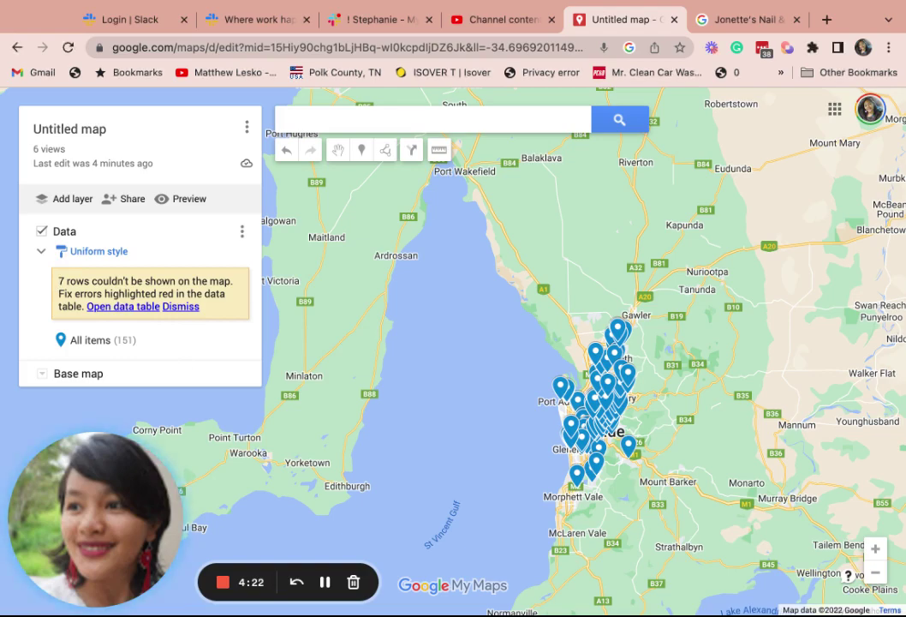
Open the layer's data table of error-flagged rows and review row 1's company name and address columns.
click(122, 305)
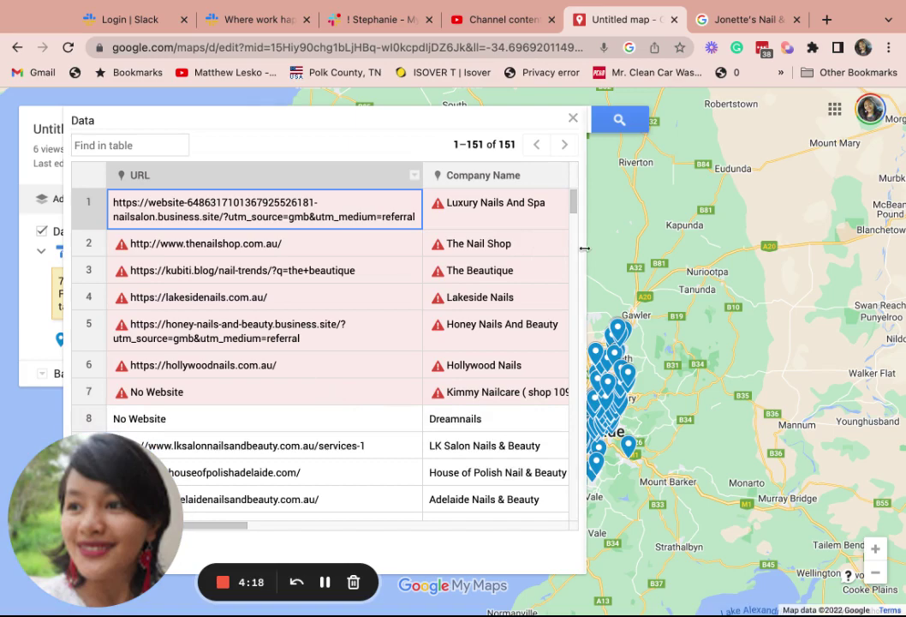
click(489, 209)
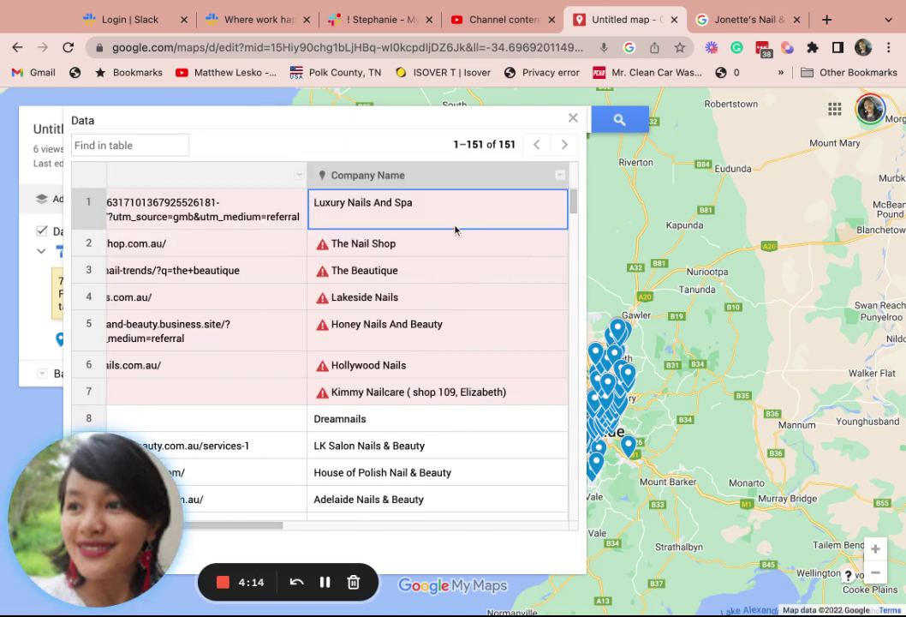
key(Right)
key(Right)
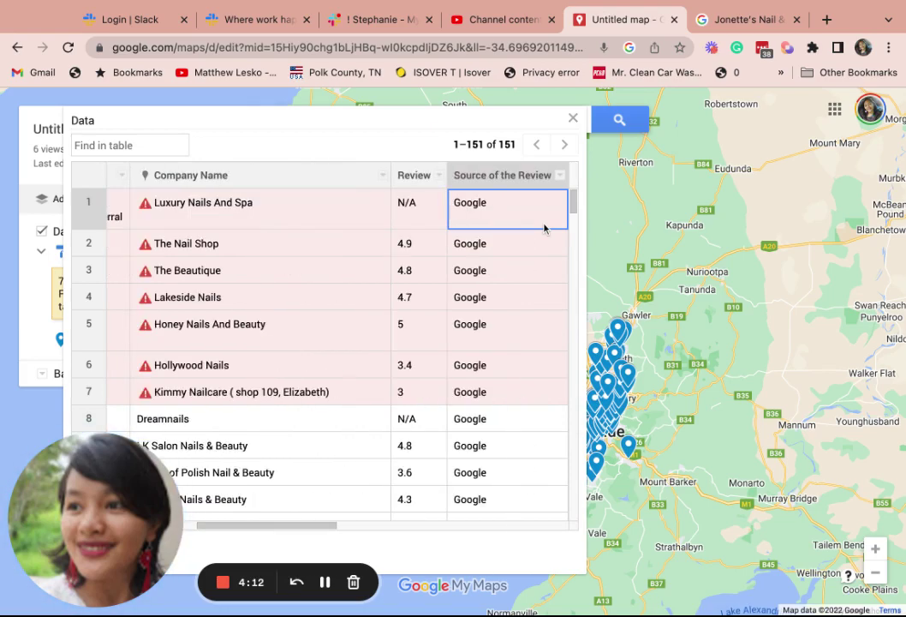
key(Right)
key(Right)
key(Right)
key(Right)
key(Right)
key(Left)
key(Left)
key(Left)
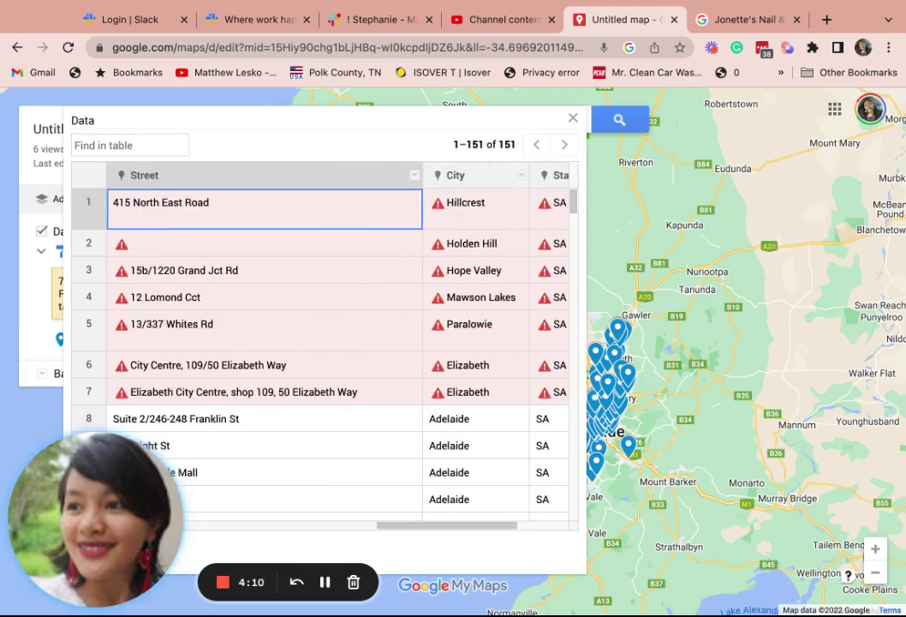
key(Left)
key(Left)
key(Left)
key(Left)
key(Left)
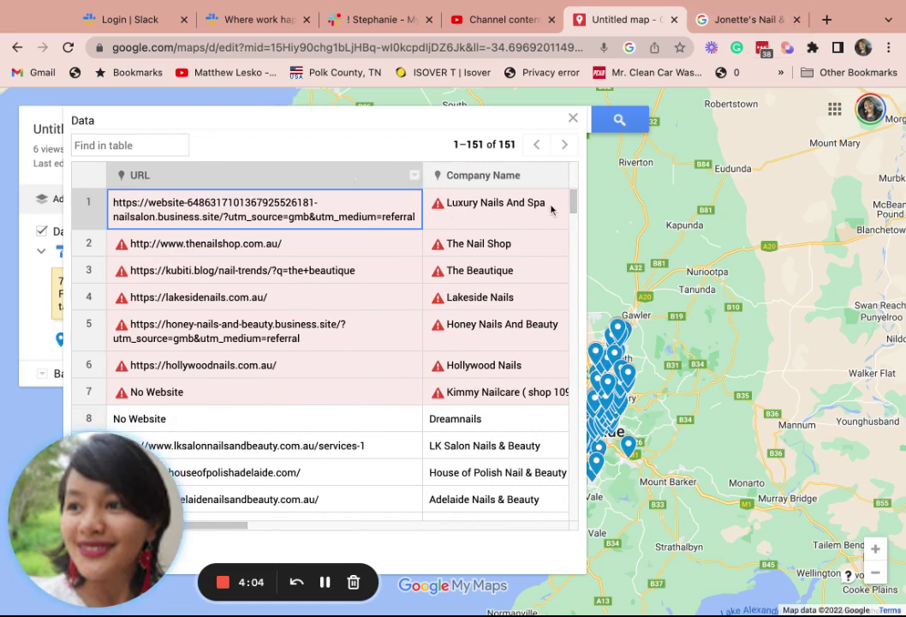
key(ctrl+Tab)
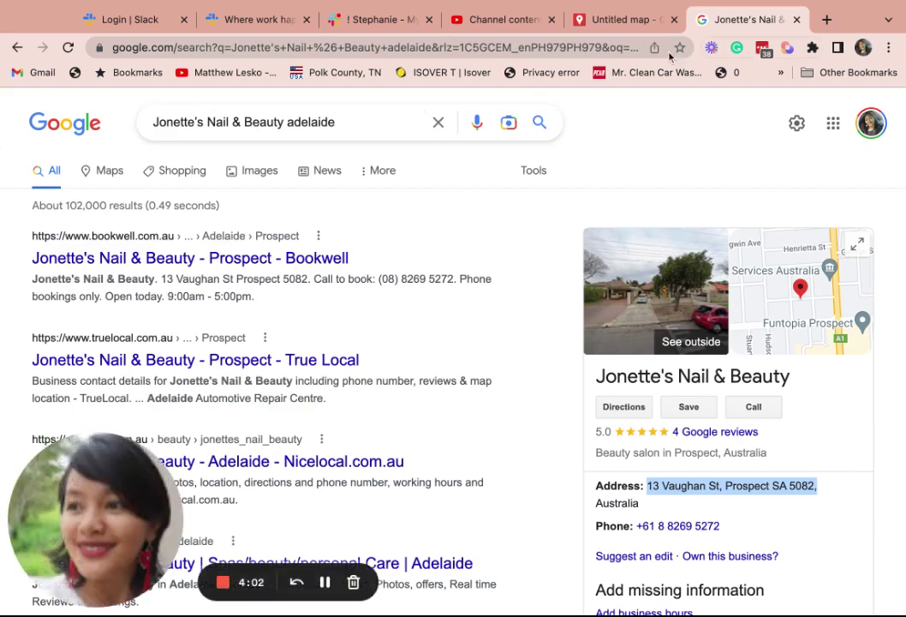
Search Google for 'luxury nails and spa: adelaide' and open the salon's website from its business panel.
click(611, 24)
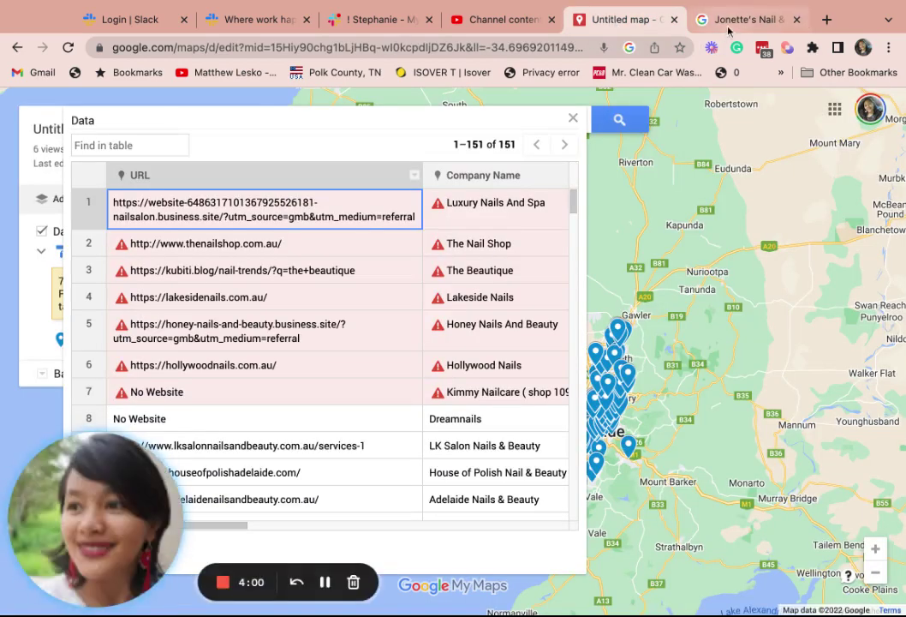
key(ctrl+Tab)
triple_click(347, 135)
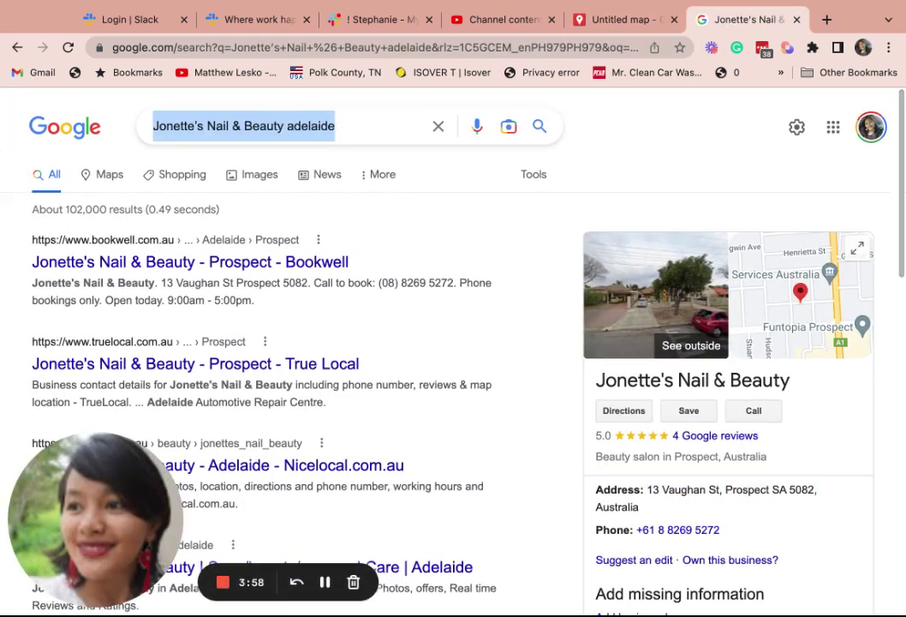
text(luxury nails an d)
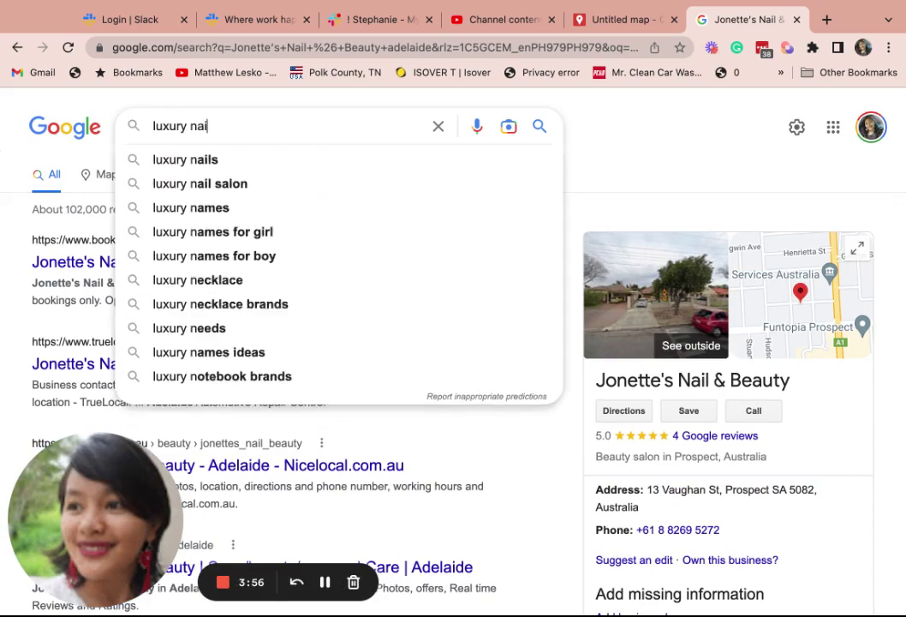
key(BackSpace)
key(BackSpace)
text(d )
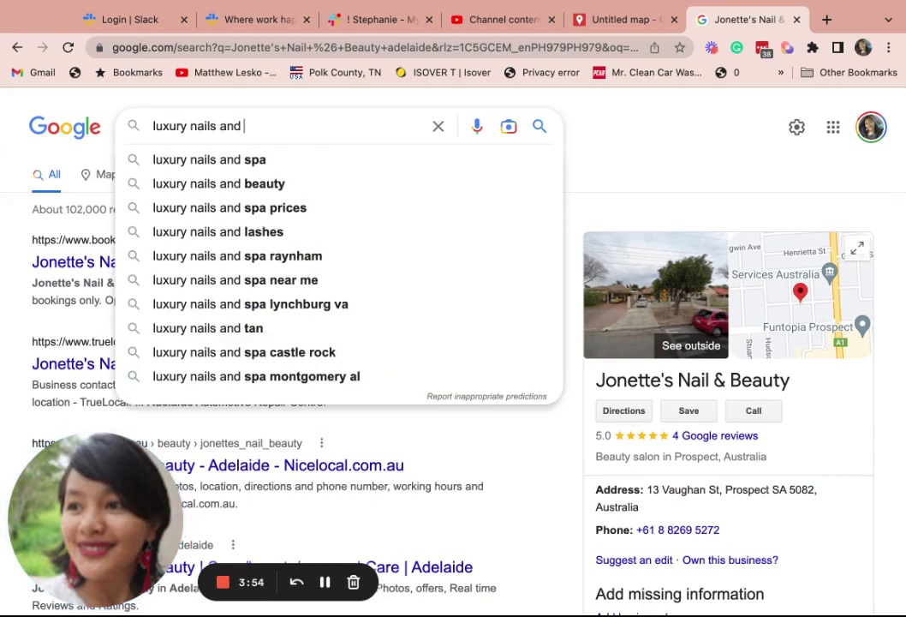
text(spa: adelaide)
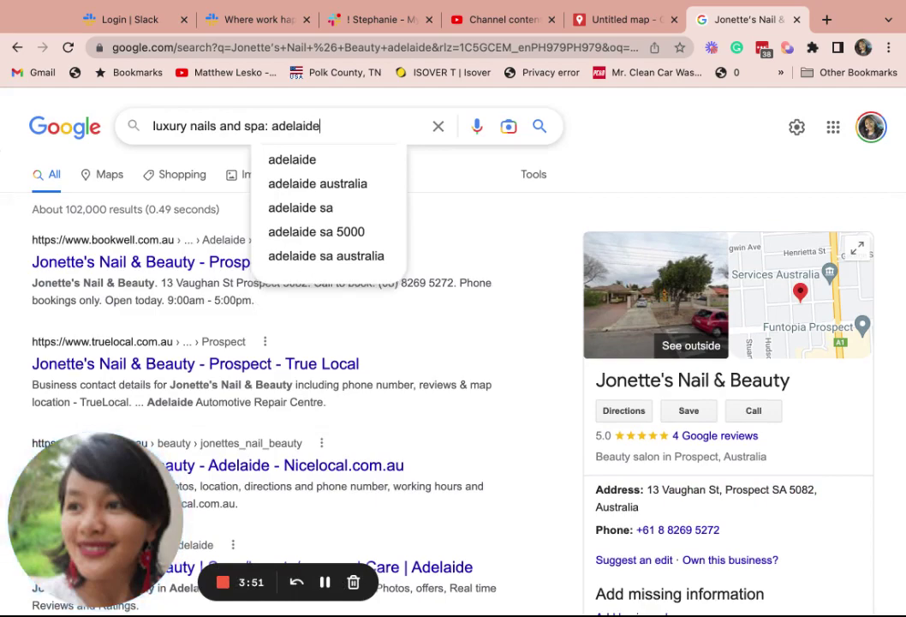
key(Return)
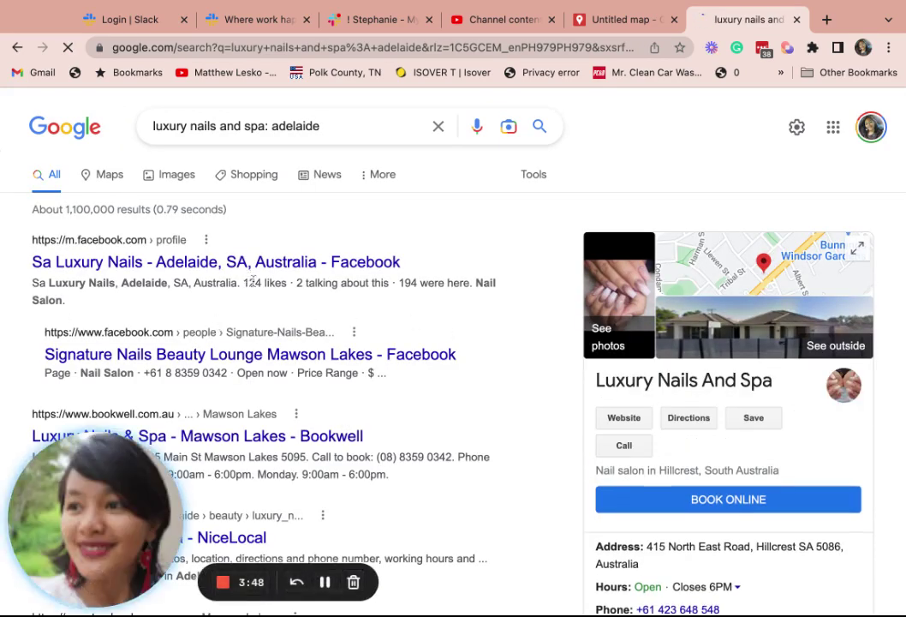
scroll(656, 495, down, 2)
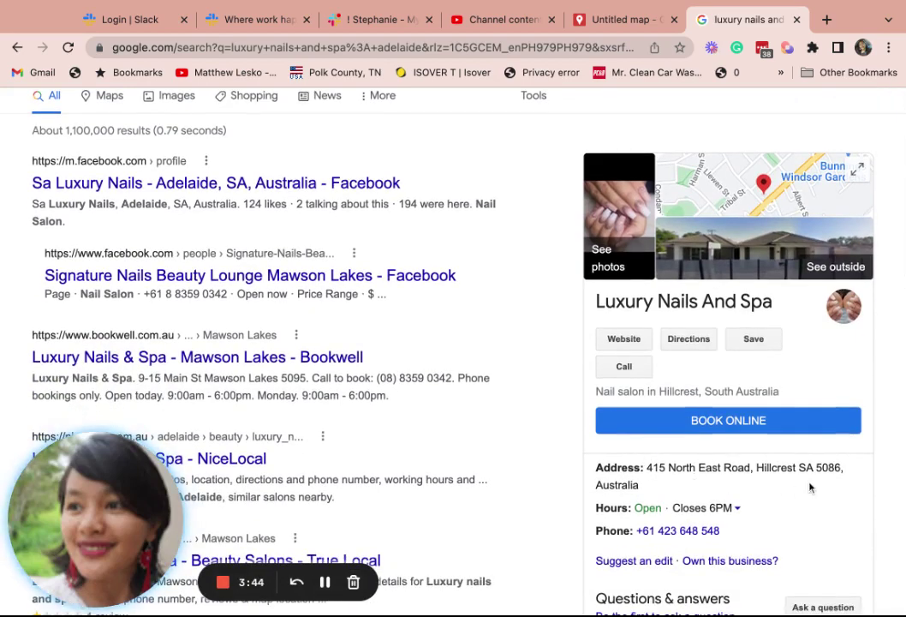
super+click(624, 339)
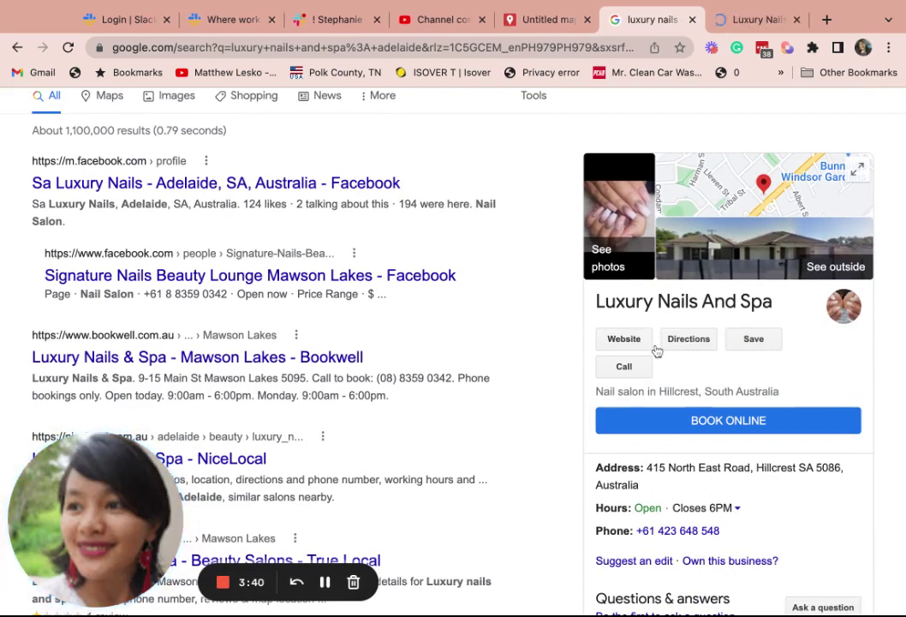
On the Luxury Nails And Spa site, select the address 415 North East Road, Hillcrest SA 5086.
click(748, 31)
scroll(385, 374, down, 15)
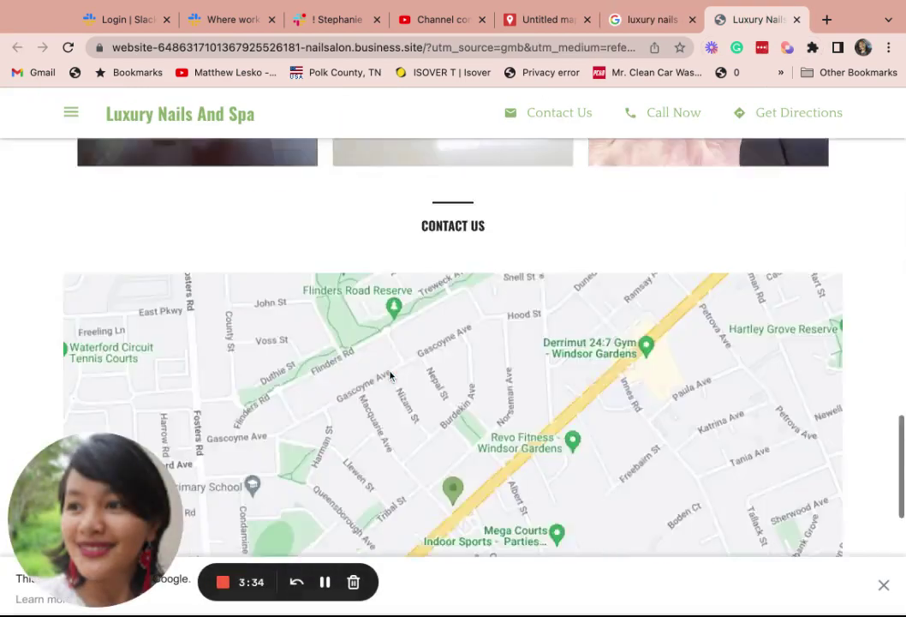
scroll(390, 375, down, 5)
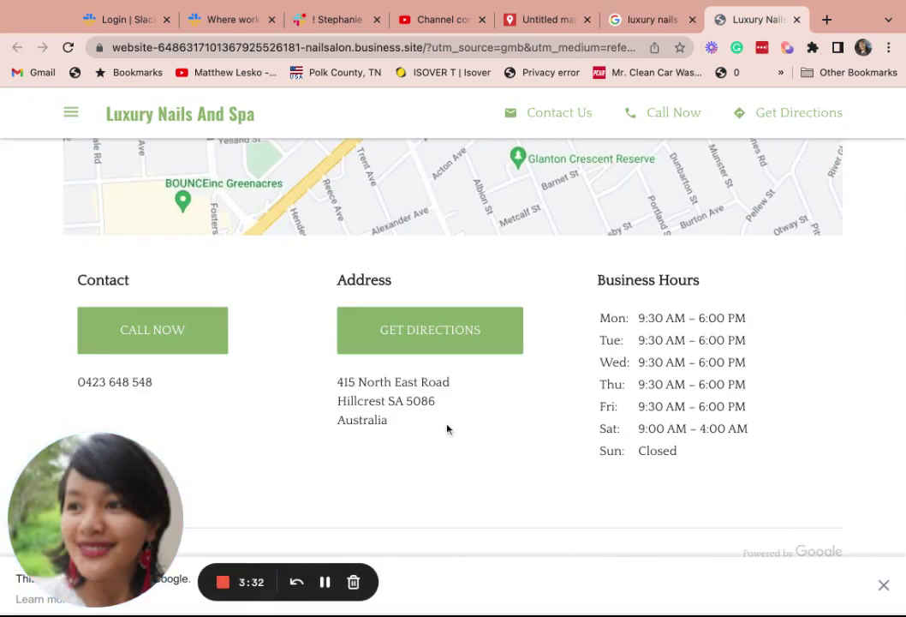
triple_click(340, 383)
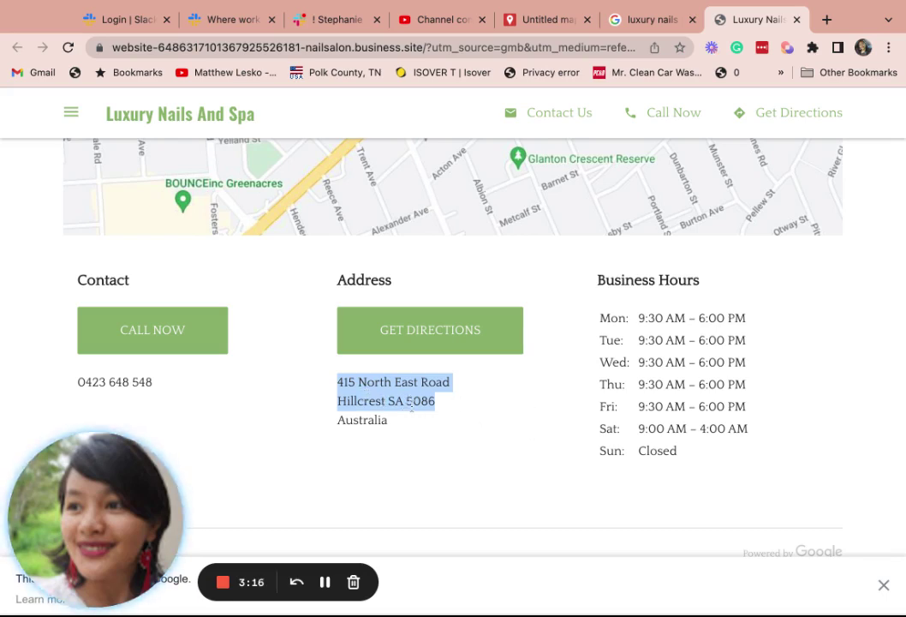
click(539, 21)
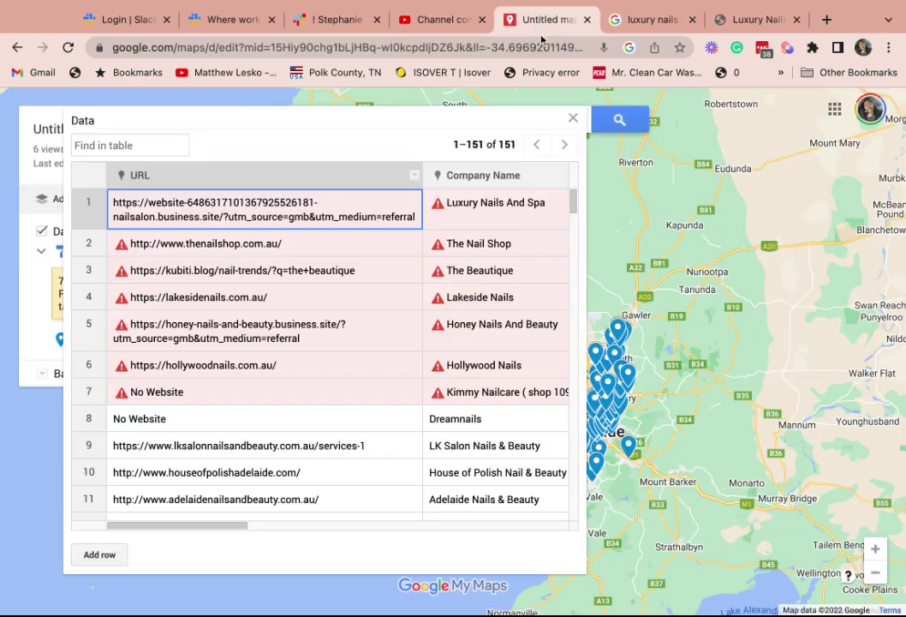
click(477, 223)
click(477, 222)
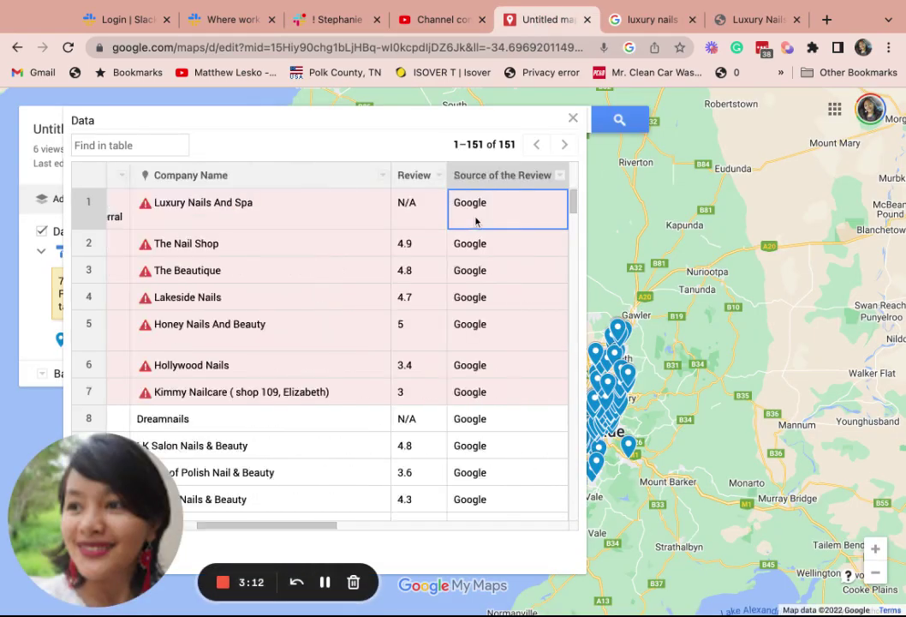
key(Right)
key(Right)
key(Right)
key(Left)
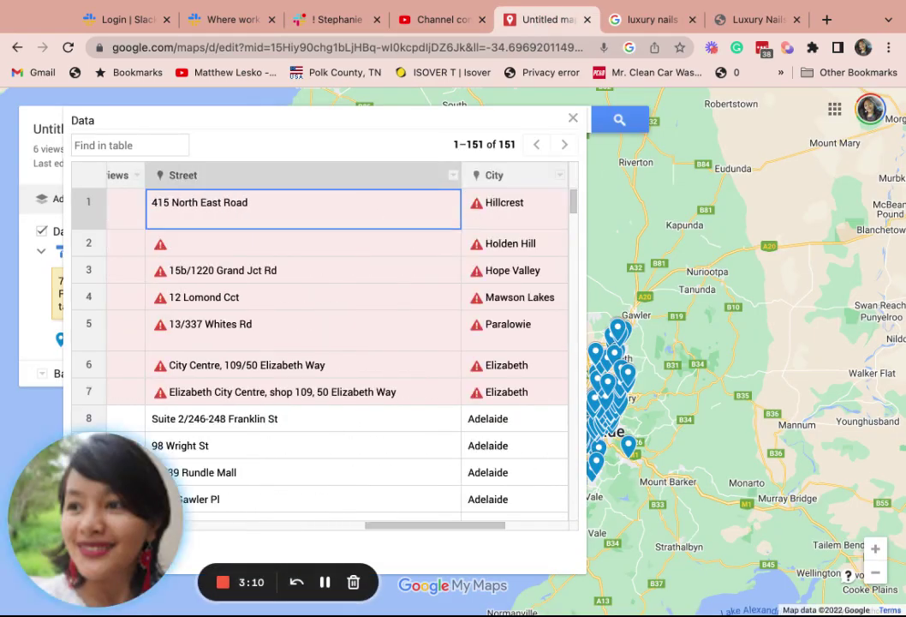
key(Right)
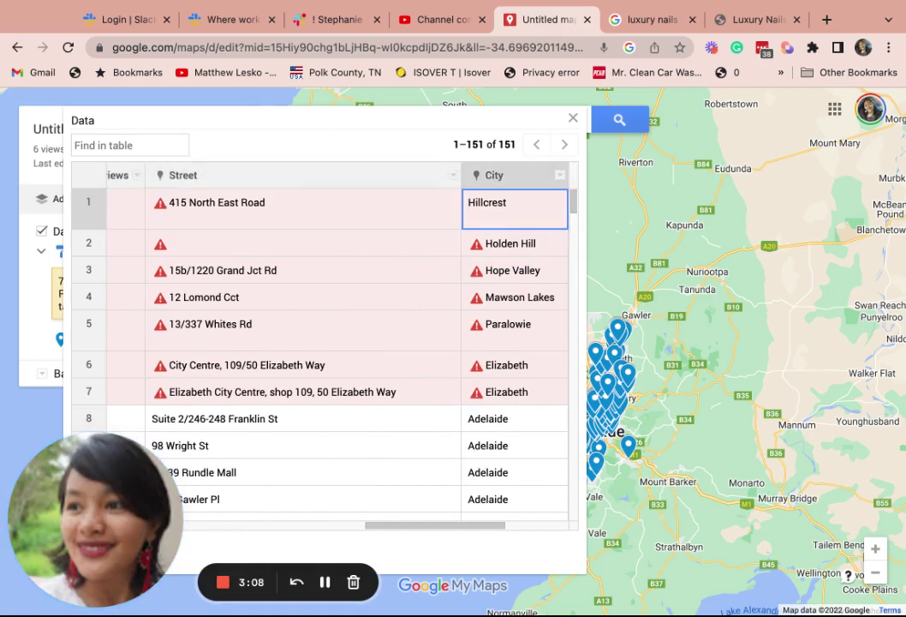
click(303, 209)
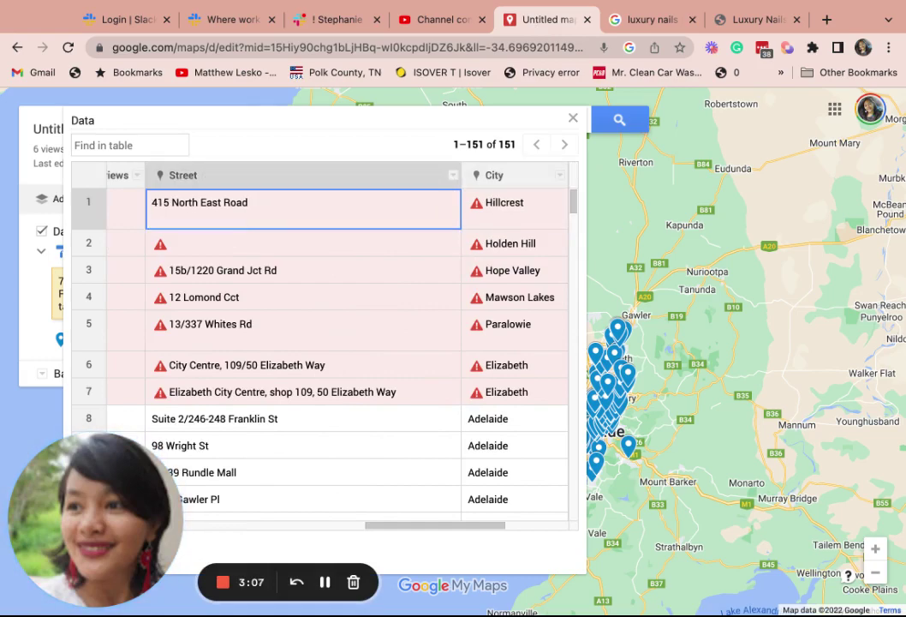
double_click(275, 214)
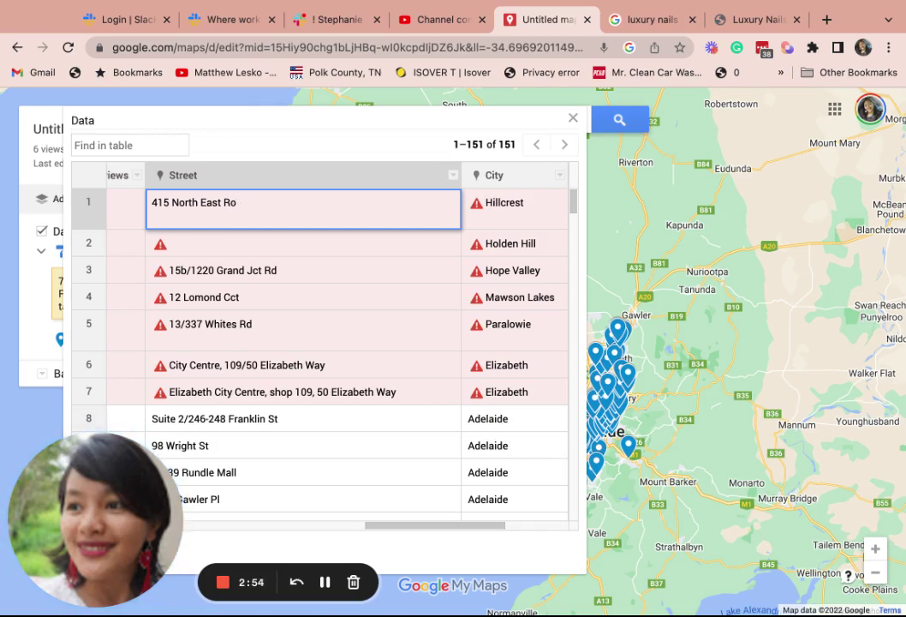
key(BackSpace)
Commit row 1's street as '415 North East Rd', verify it, and return to the salon's website.
text(d)
key(Return)
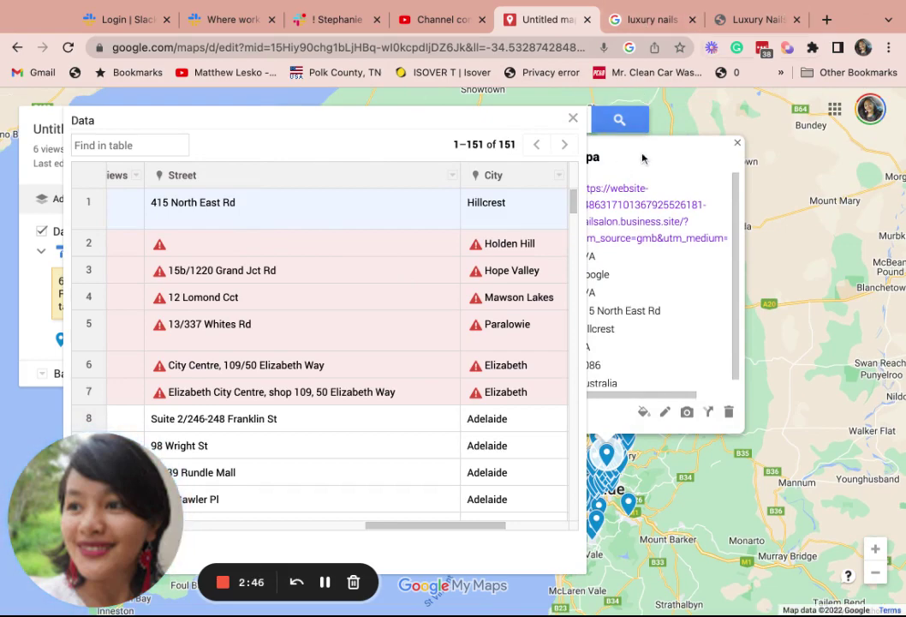
click(268, 211)
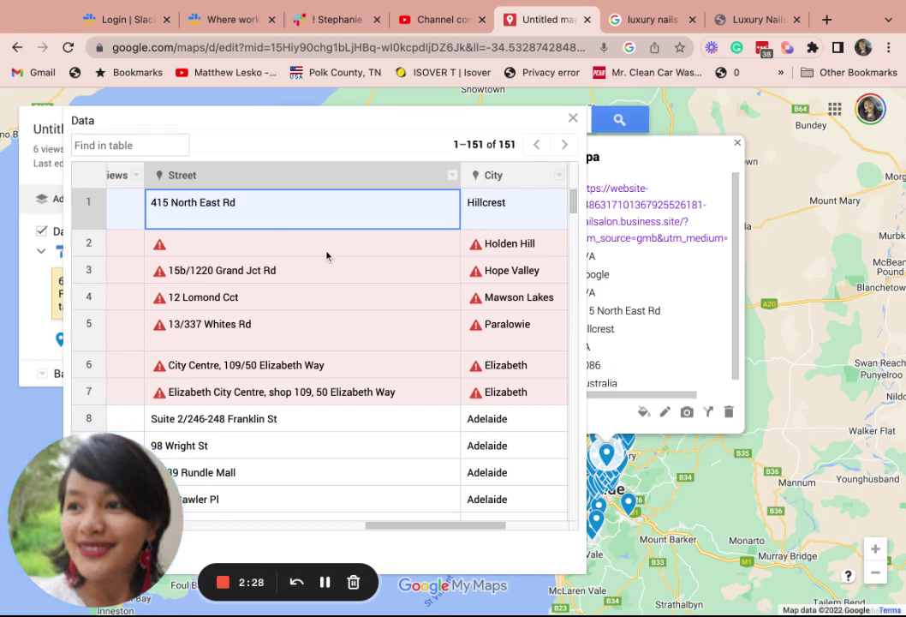
click(737, 26)
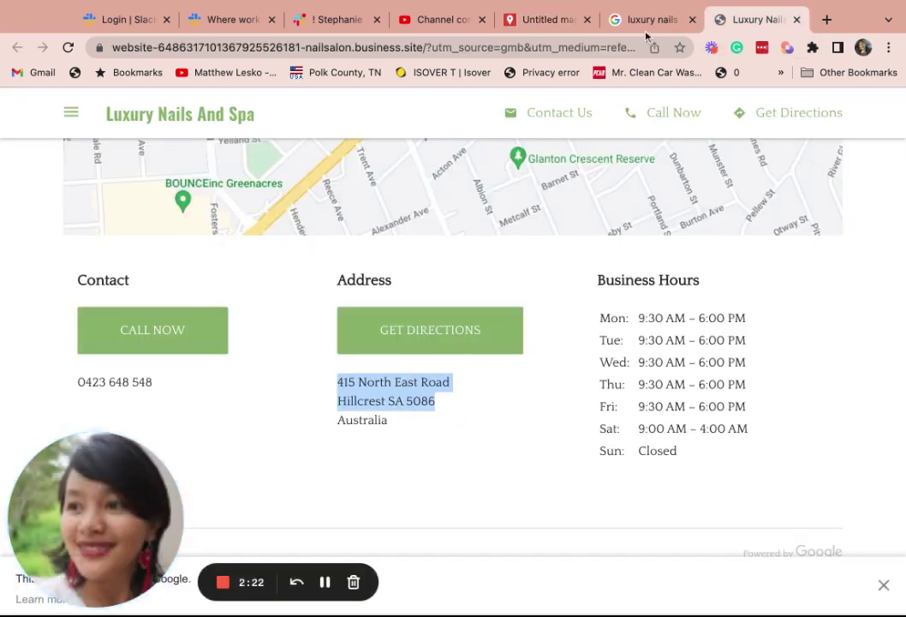
click(538, 26)
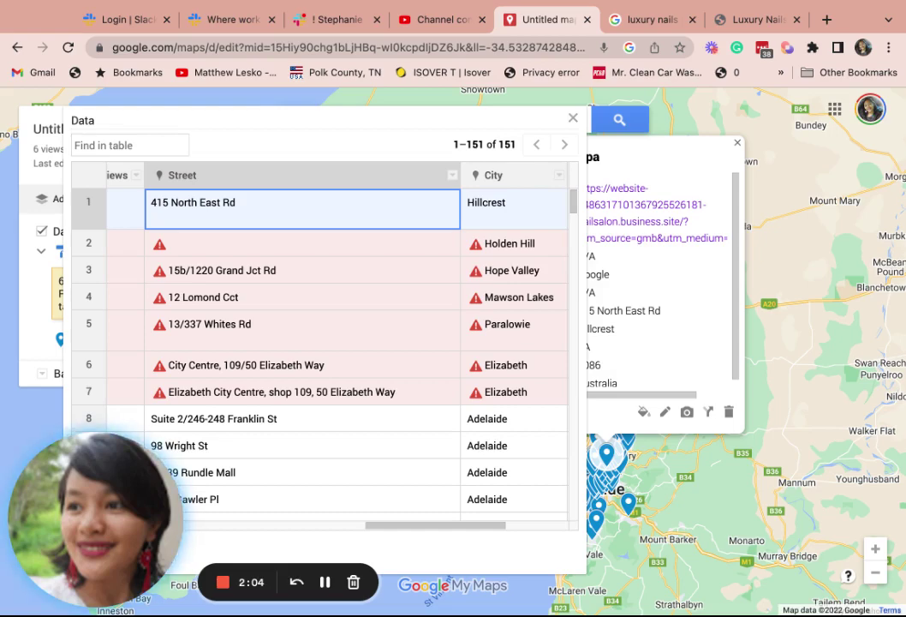
click(313, 250)
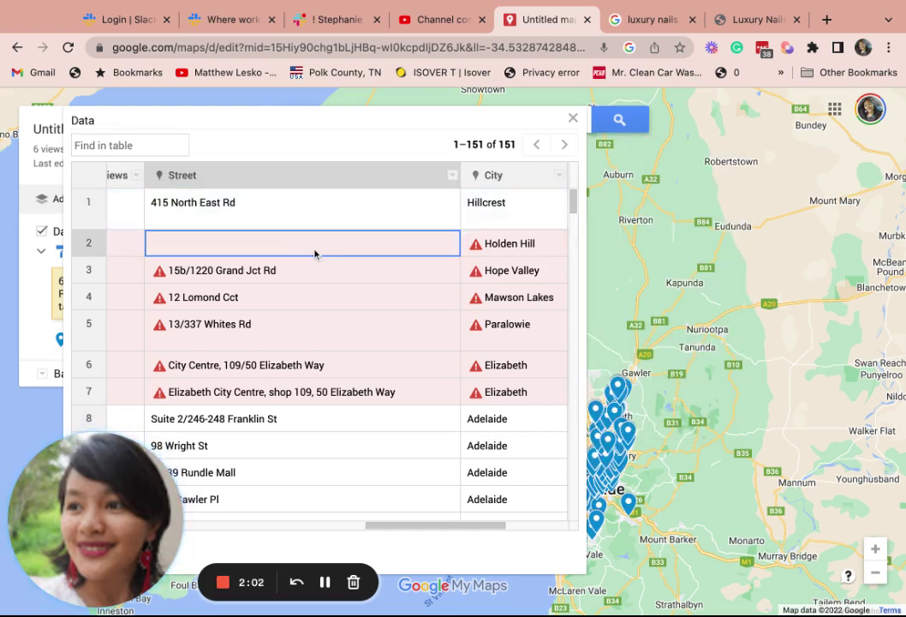
Review The Nail Shop's row 2, then start a new-tab search for 'the nail shop: adelaide'.
key(Left)
key(Left)
key(Left)
key(Left)
key(Left)
key(Right)
key(Right)
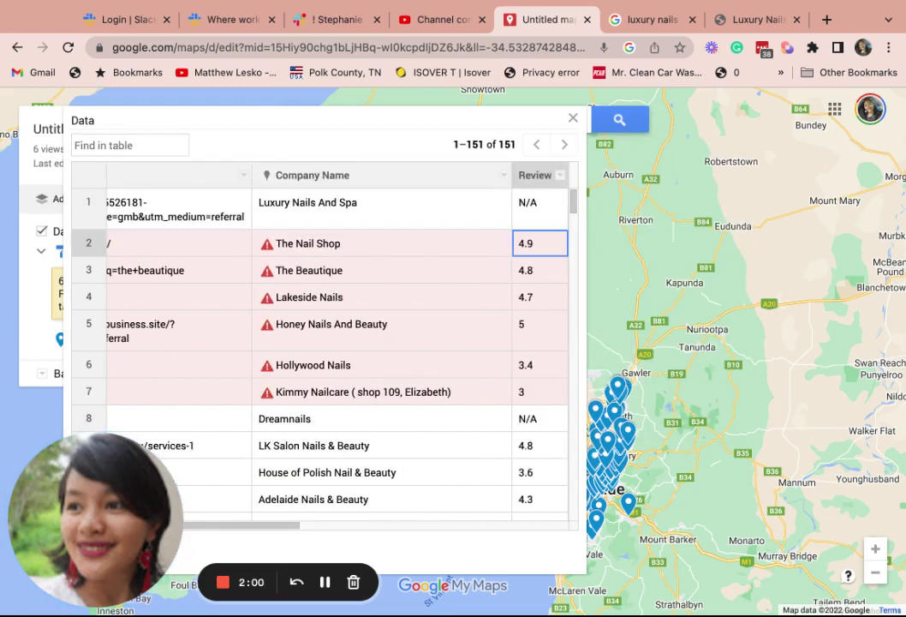
key(super+9)
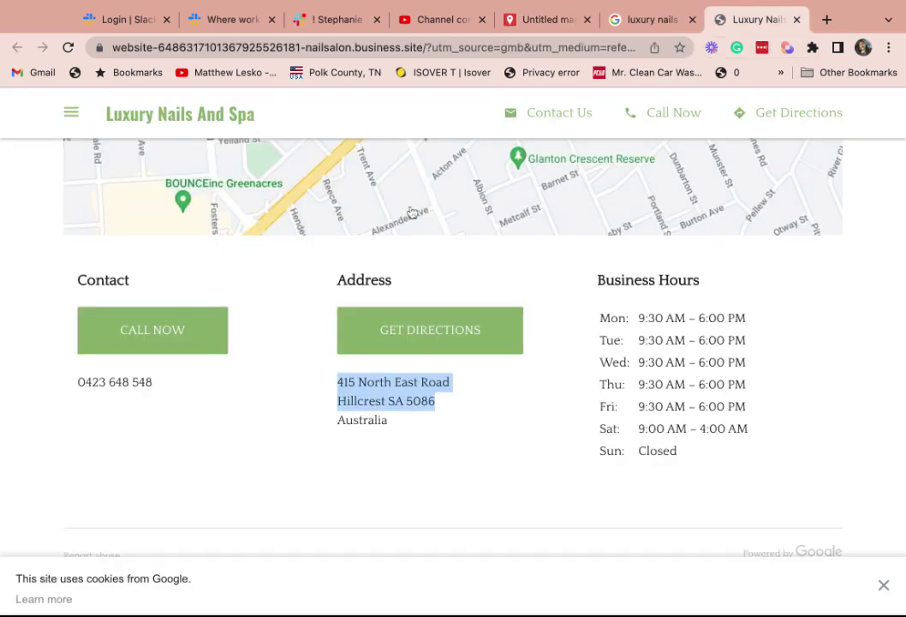
key(super+t)
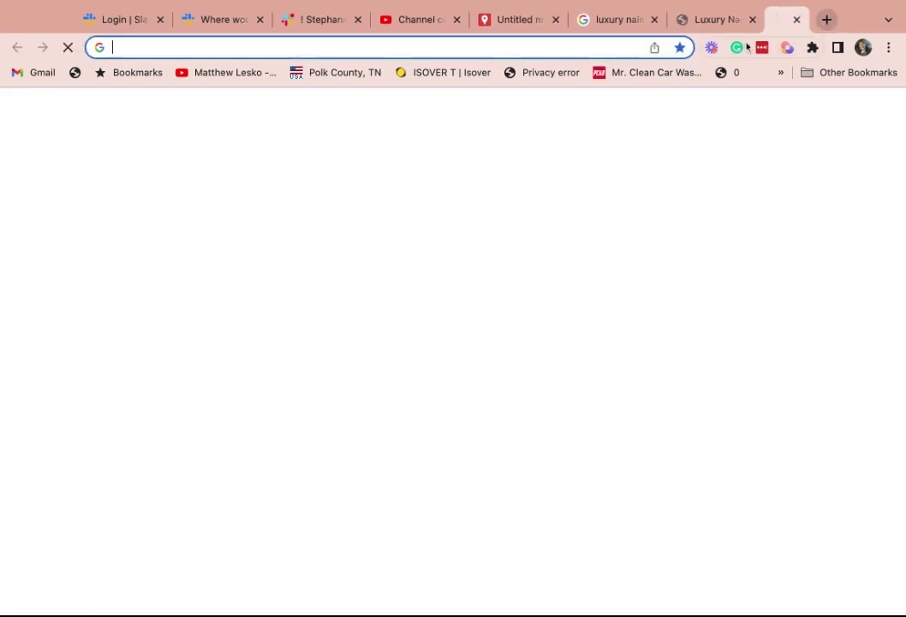
click(351, 350)
text(the nail)
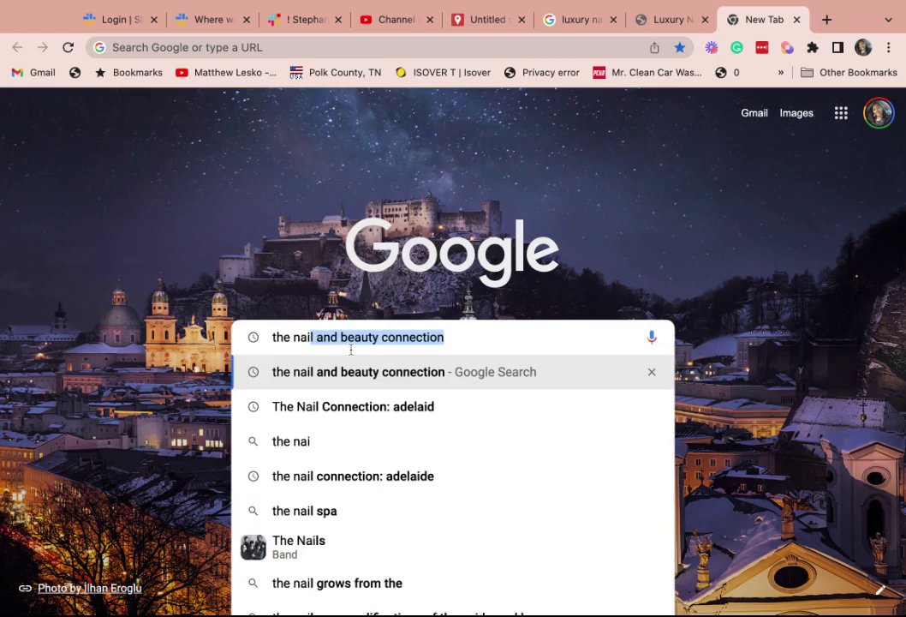
text( shop)
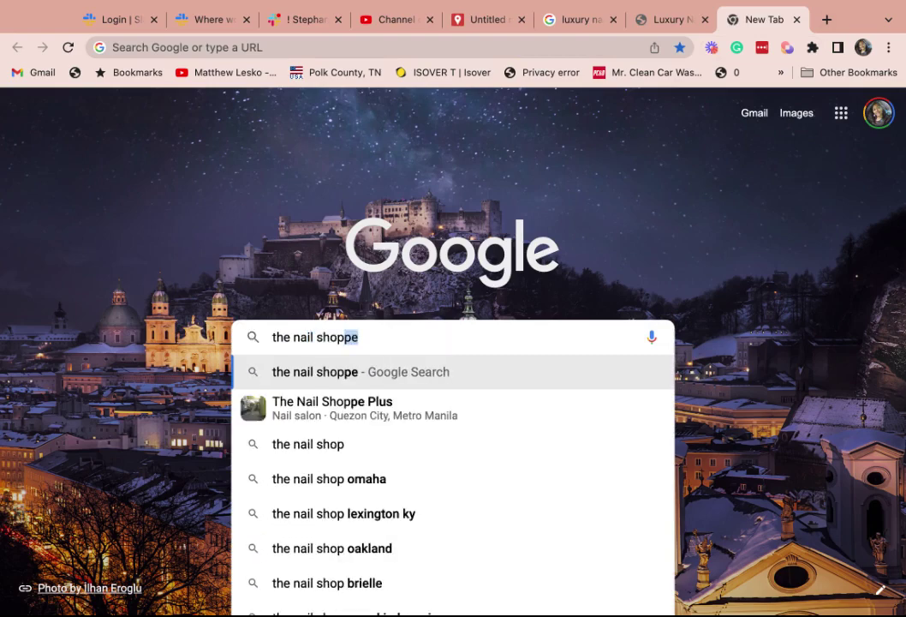
text(: adelaide)
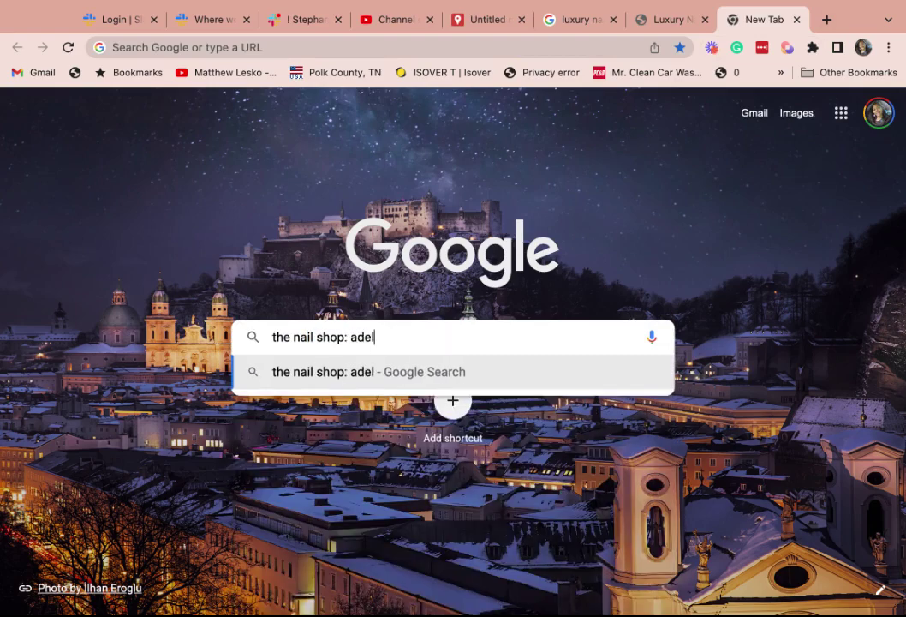
Run the search, open the thenailshop.com.au result, and go to its Contact Us page.
key(Return)
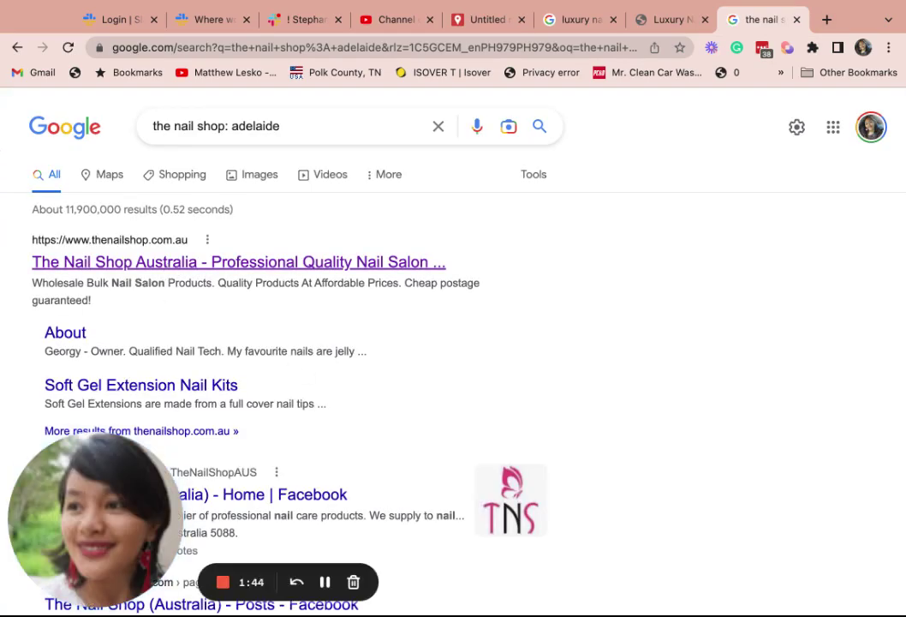
click(239, 262)
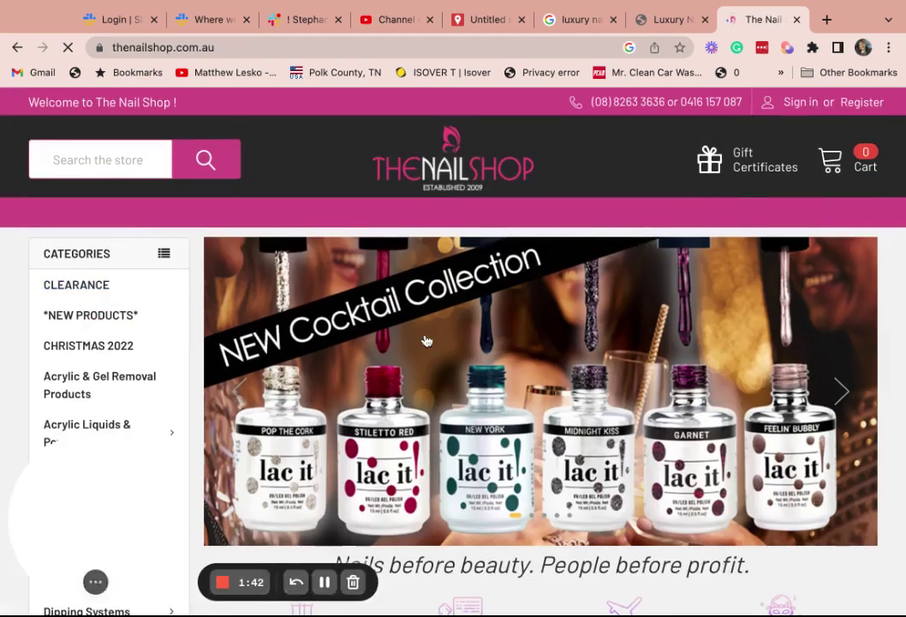
scroll(500, 367, down, 20)
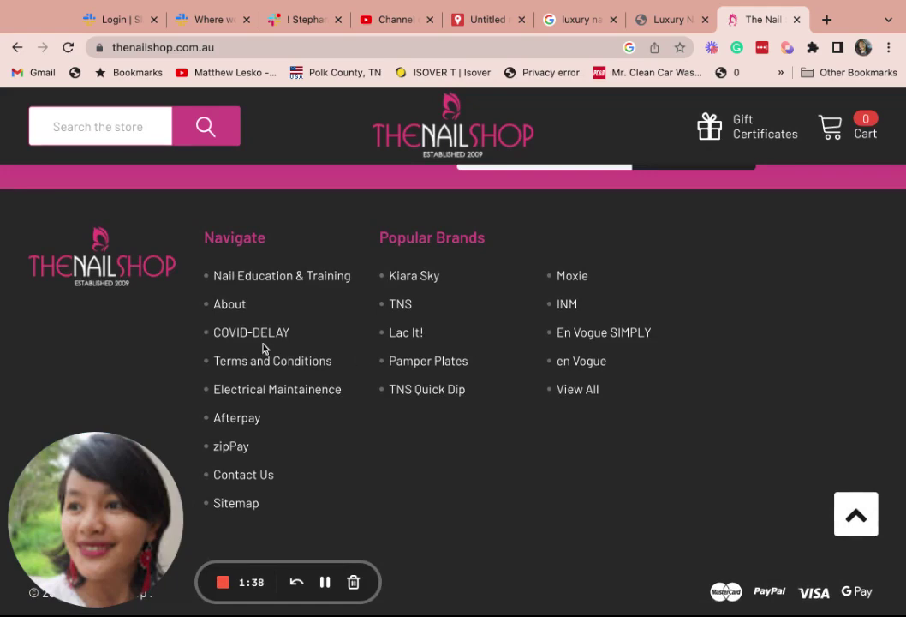
click(256, 484)
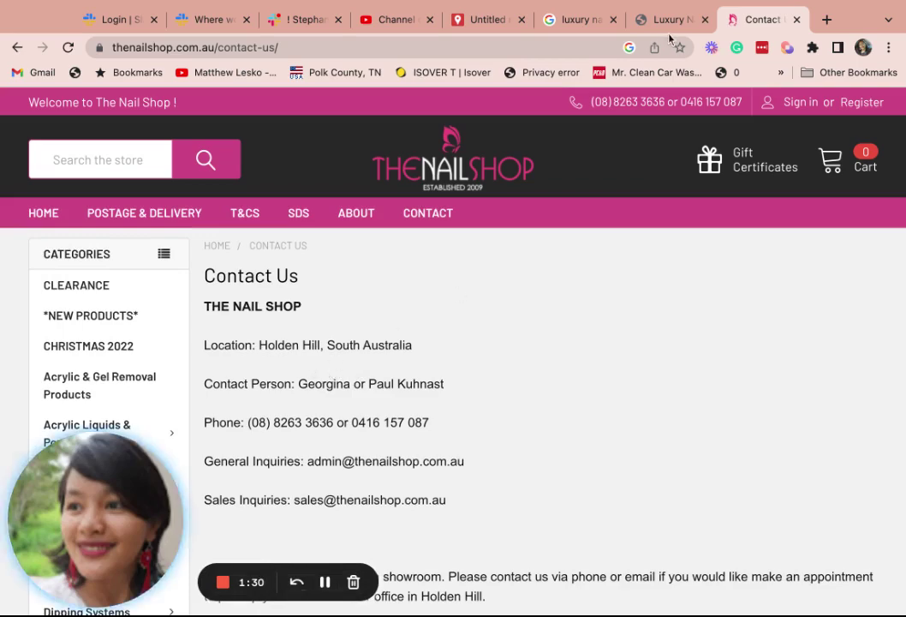
click(480, 18)
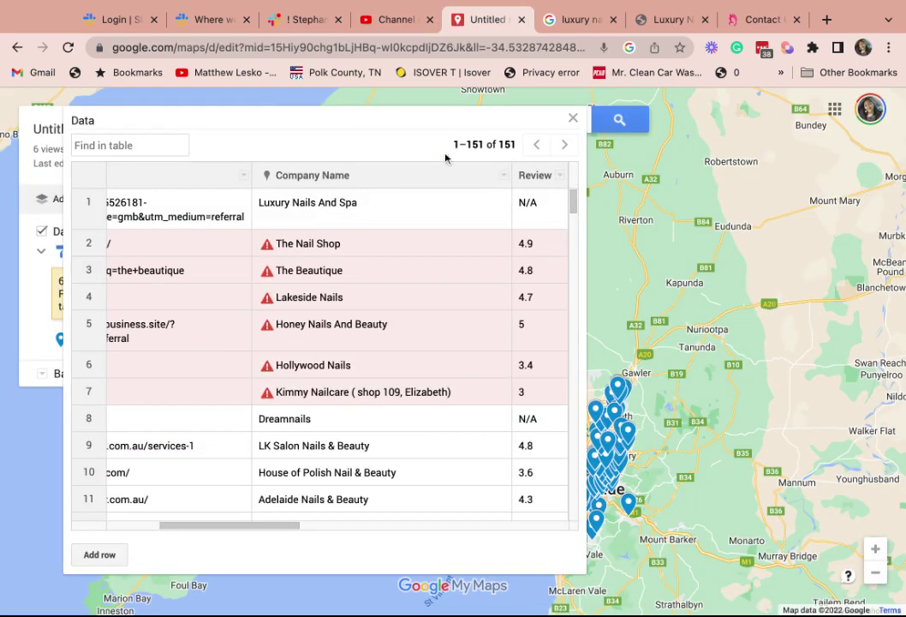
click(361, 250)
key(Tab)
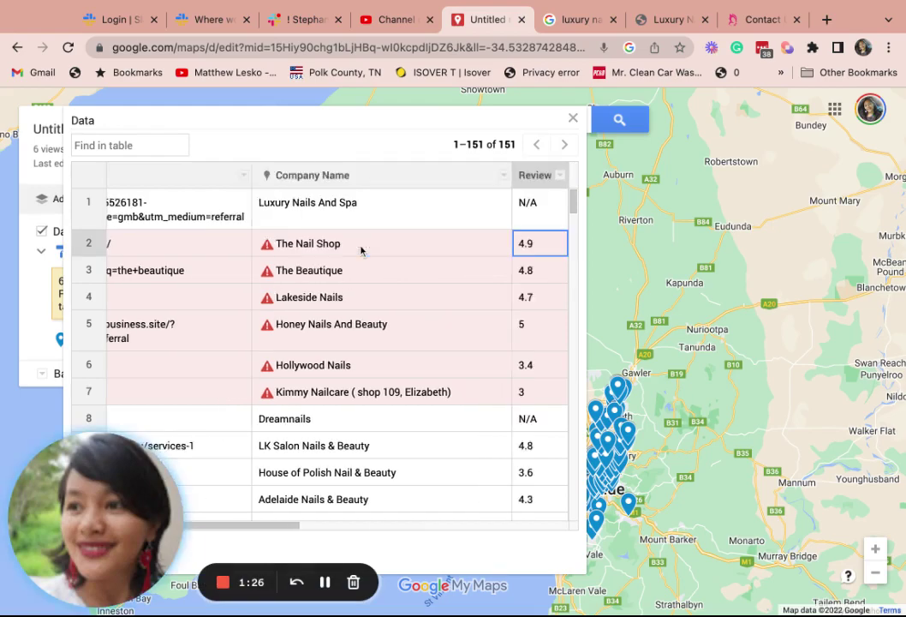
key(Tab)
key(Tab)
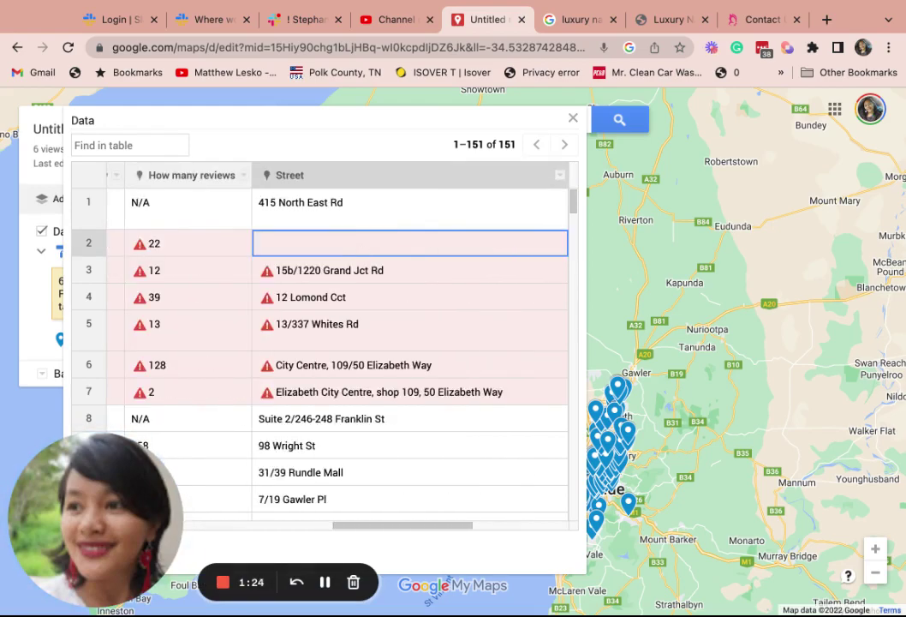
key(Tab)
key(shift+Tab)
key(shift+Tab)
key(shift+Tab)
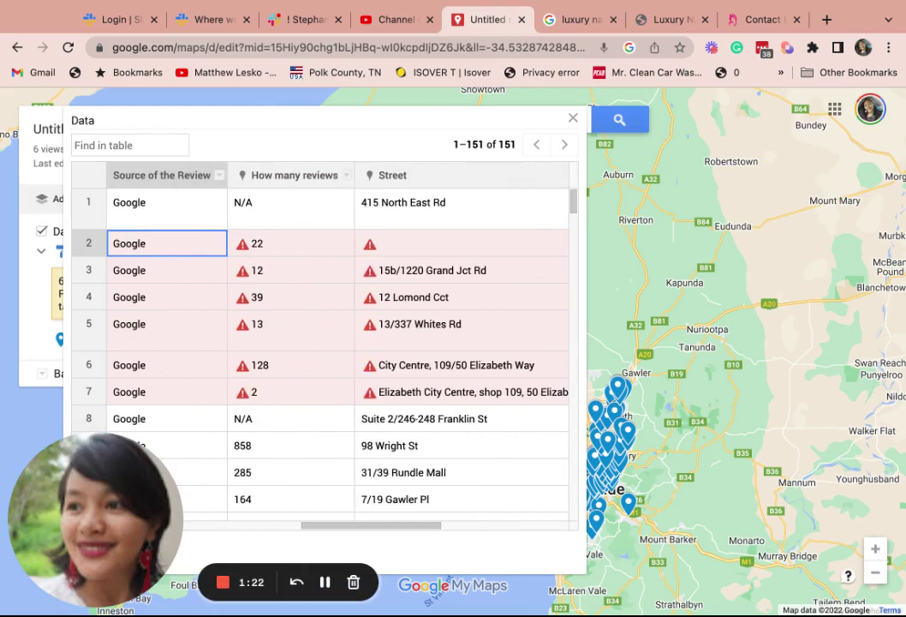
key(shift+Tab)
key(shift+Tab)
key(shift+Tab)
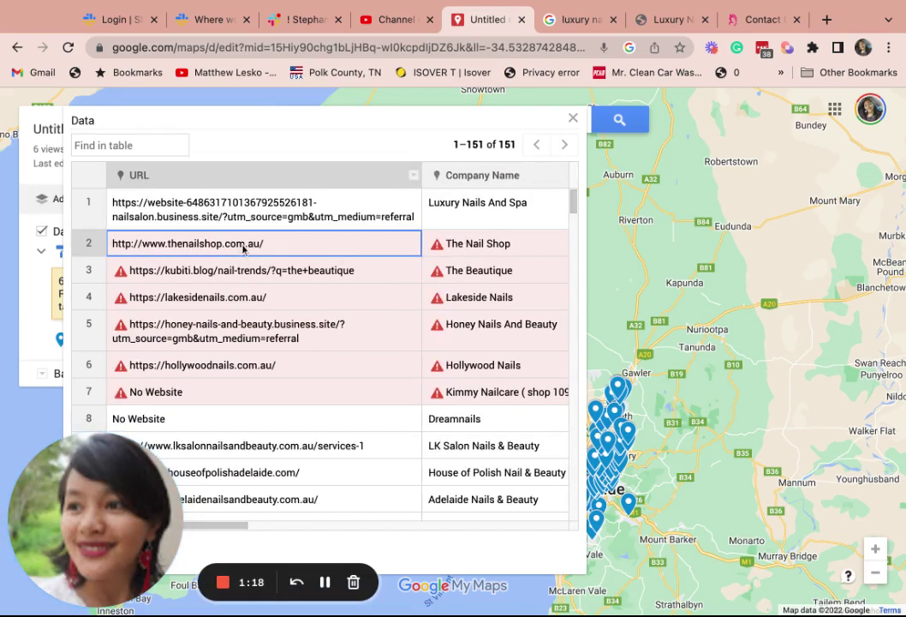
key(Return)
click(755, 28)
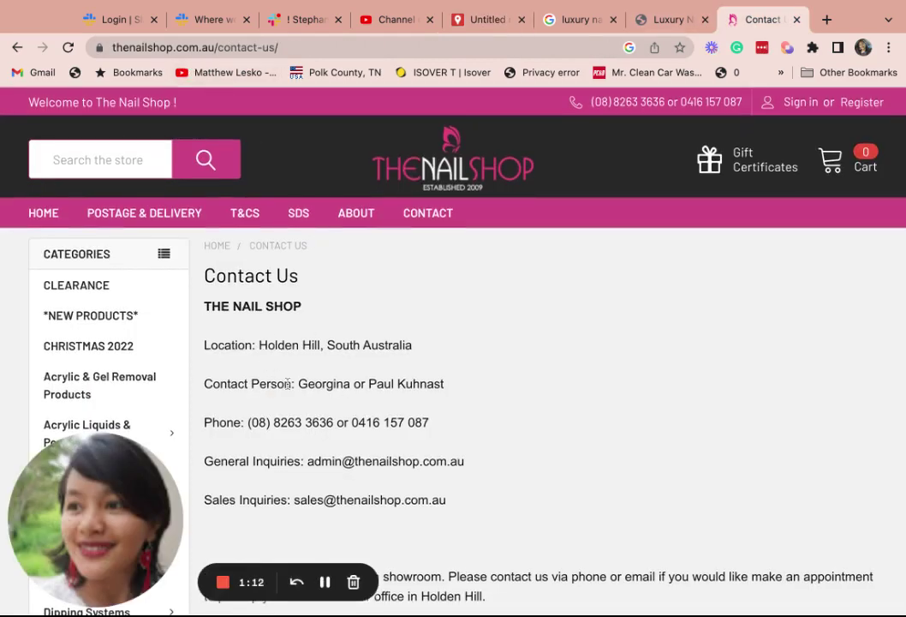
Highlight the shop location 'Holden Hill, South Australia', compare Luxury Nails' address, then return to the map.
drag(261, 344, 412, 345)
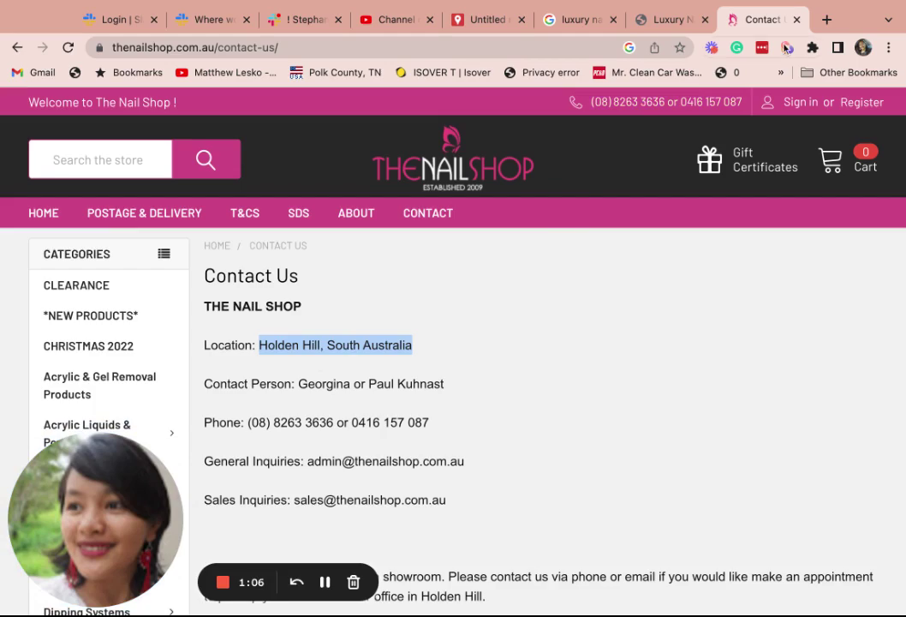
click(666, 19)
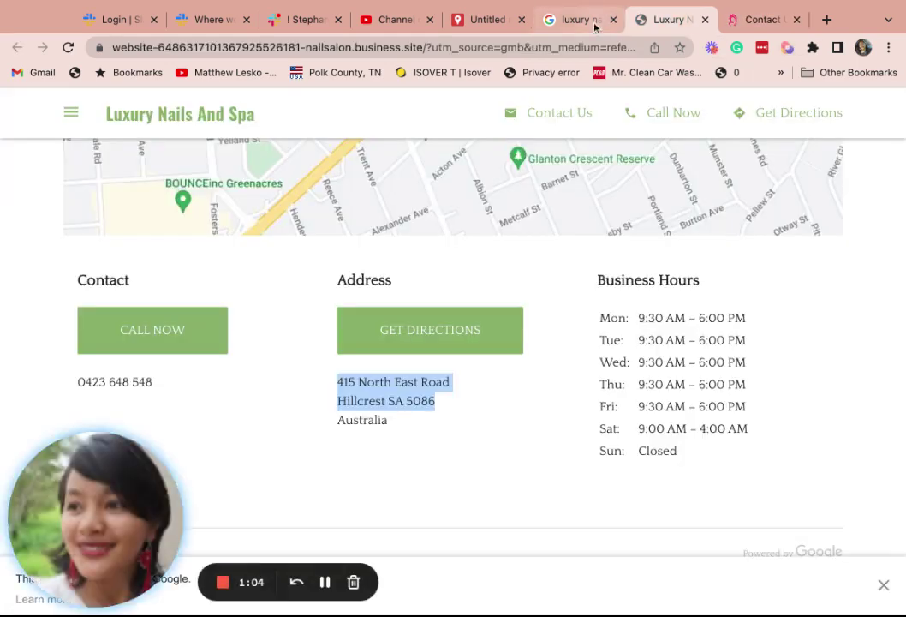
click(493, 20)
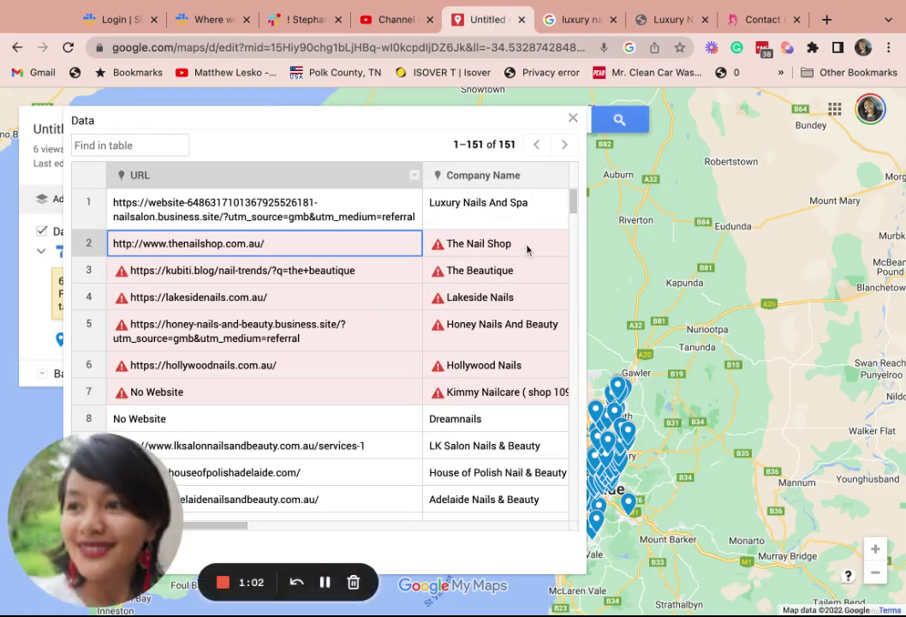
Set row 2's Street to Holden Hill and clear its City cell.
key(Tab)
key(Tab)
key(Tab)
key(Tab)
key(Tab)
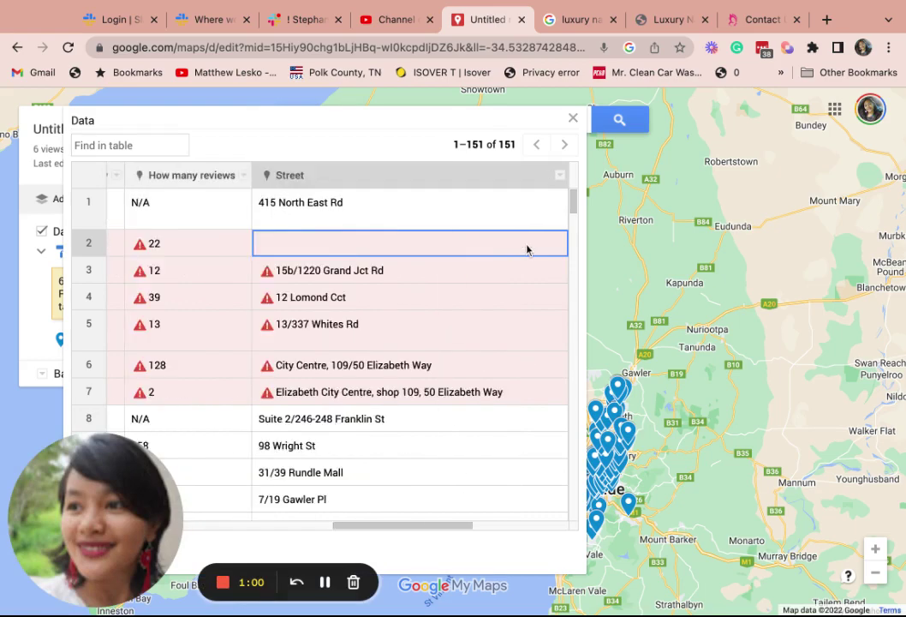
key(Tab)
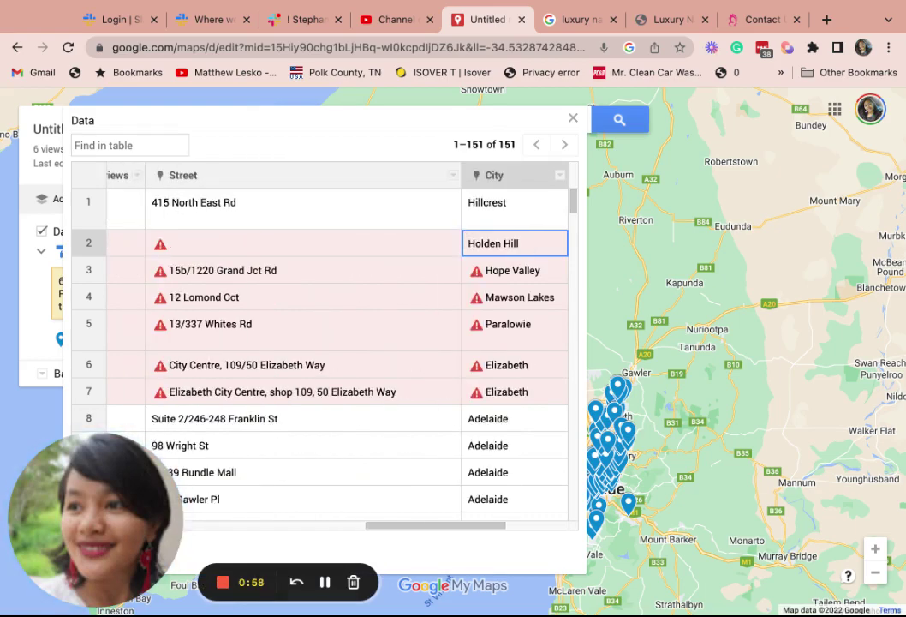
key(Tab)
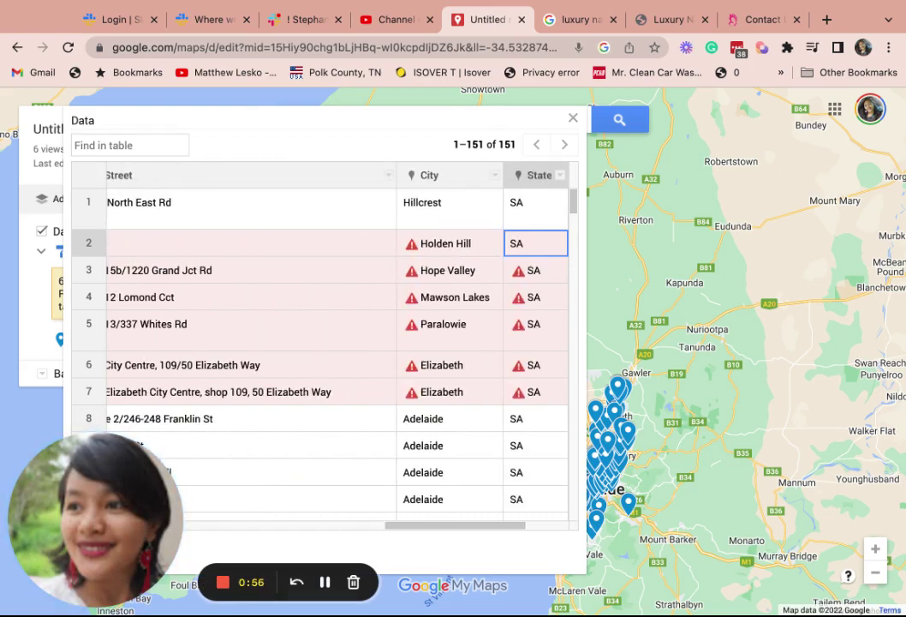
key(Tab)
click(371, 243)
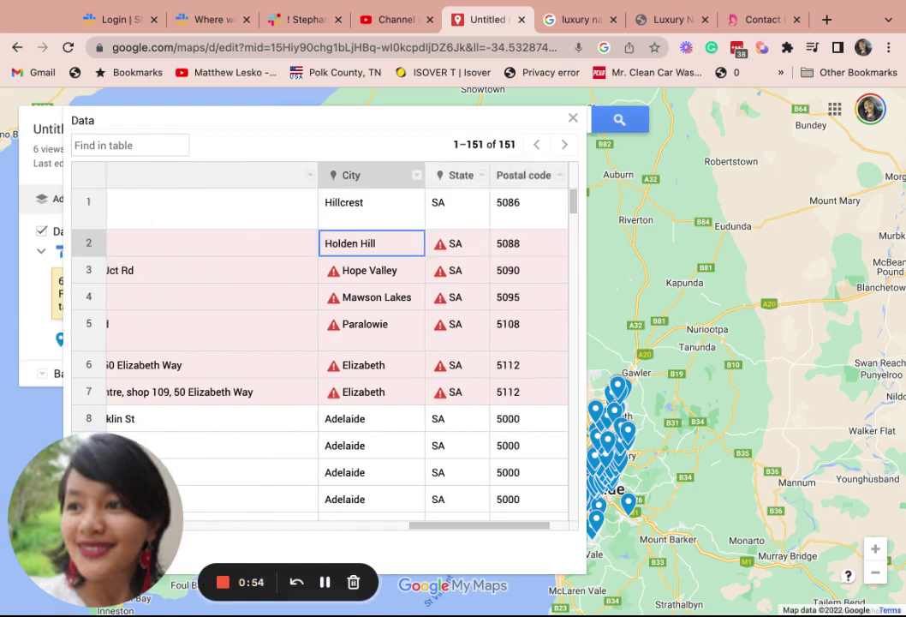
key(shift+Tab)
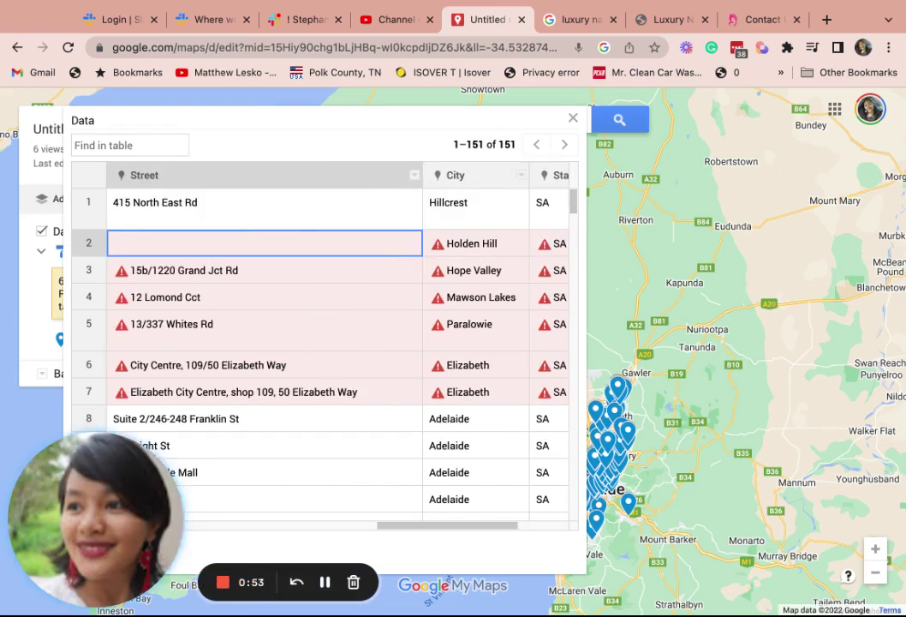
double_click(270, 244)
text(Hol)
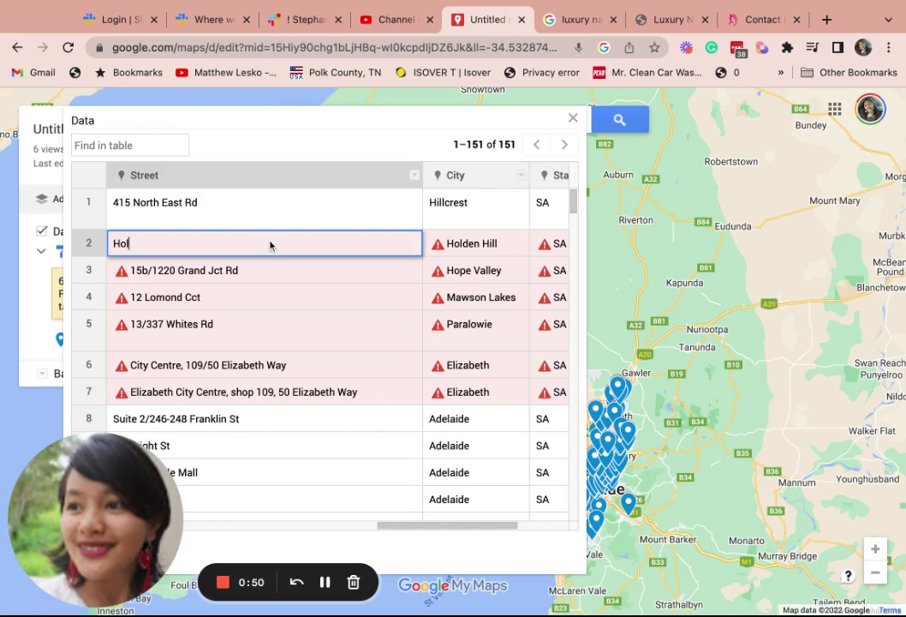
text(den Hill)
key(Tab)
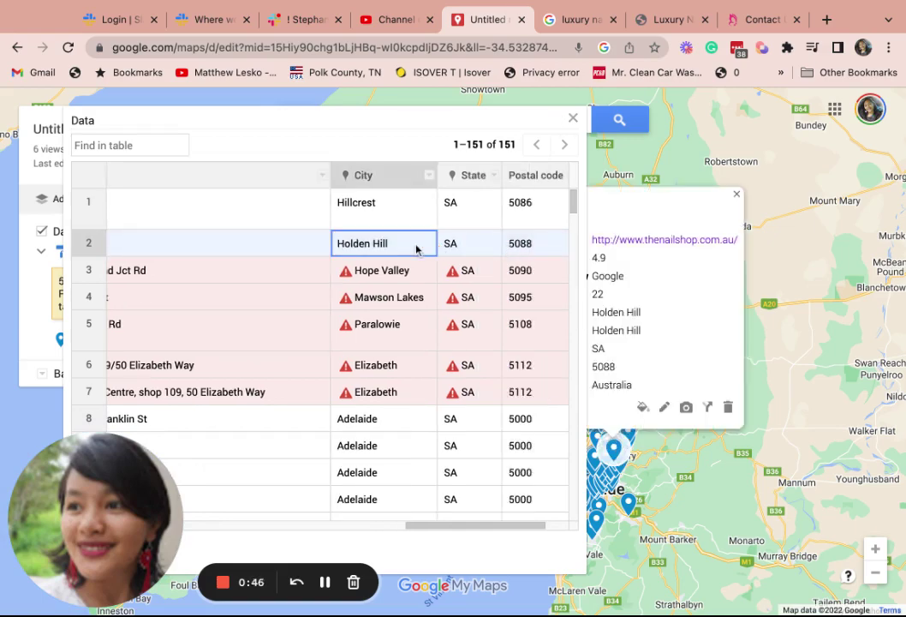
key(BackSpace)
key(BackSpace)
key(BackSpace)
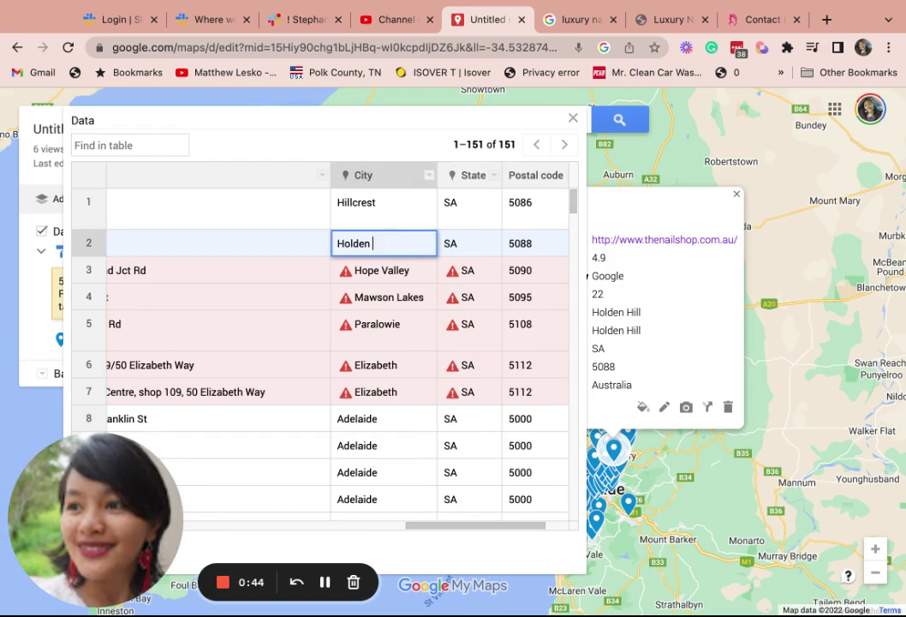
click(266, 287)
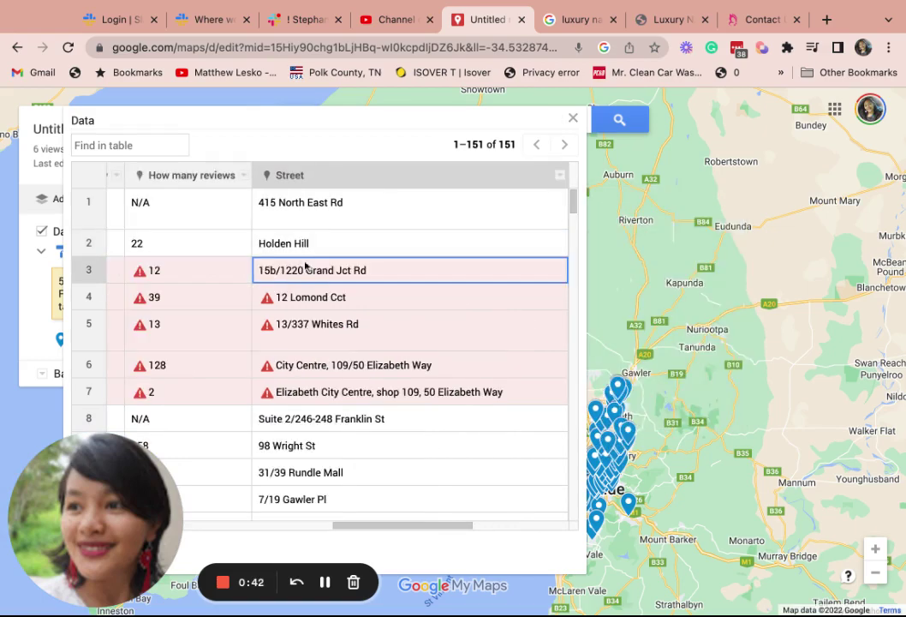
Check row 2's corrected entry, look over The Beautique's row, and close the data table.
click(346, 249)
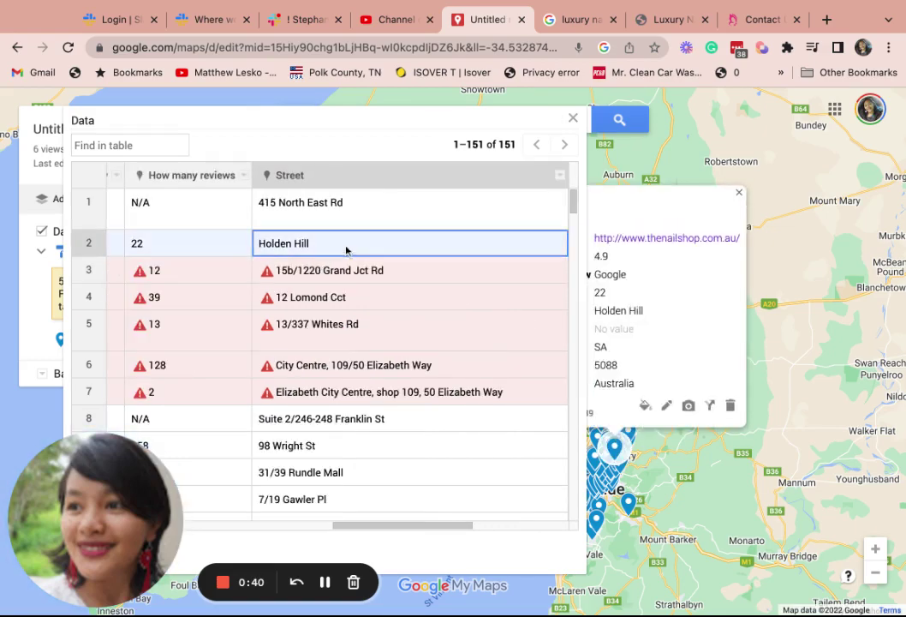
key(Tab)
key(Tab)
key(Tab)
key(Tab)
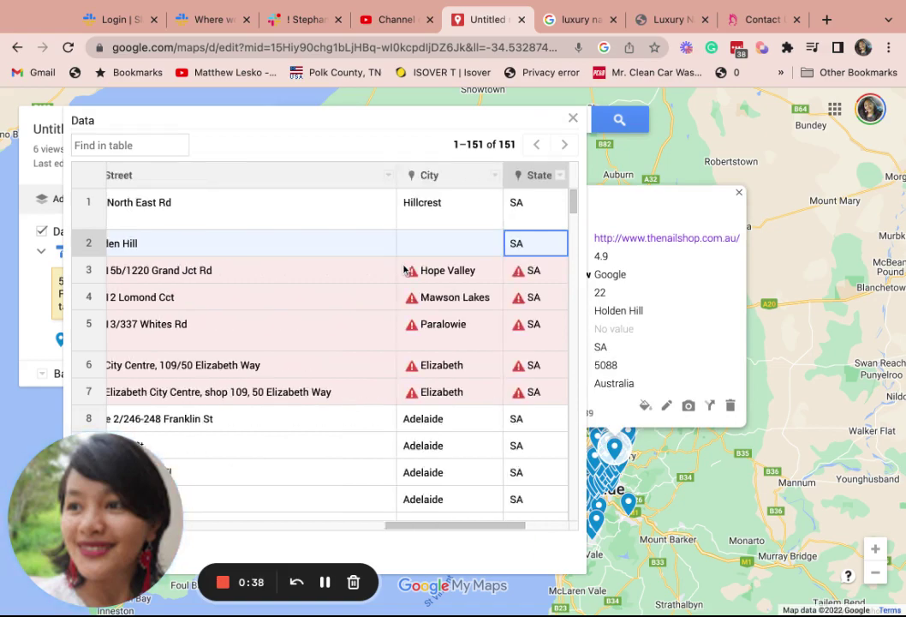
key(Down)
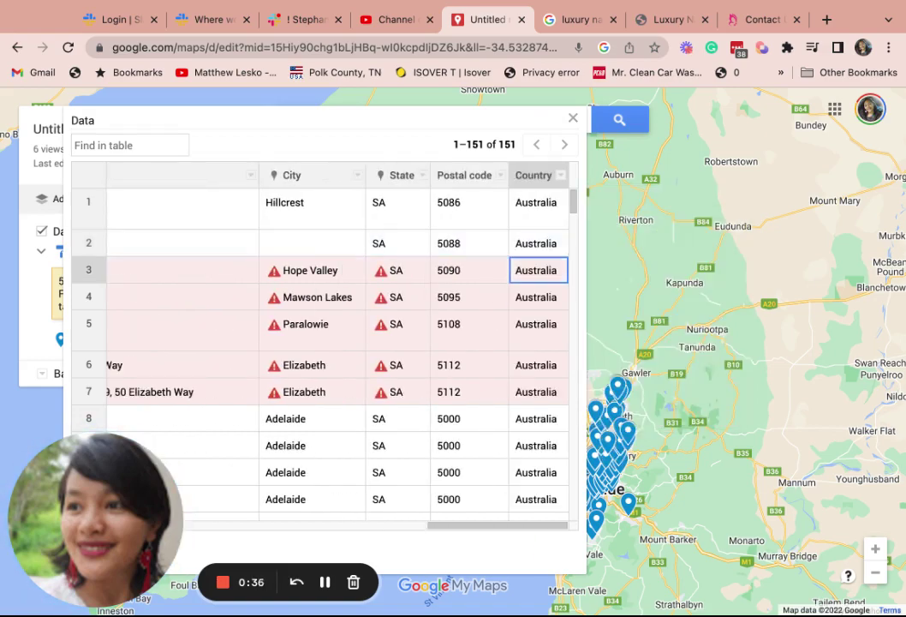
key(Left)
key(Left)
key(Left)
key(Left)
key(Left)
key(Left)
key(Left)
key(Left)
key(Left)
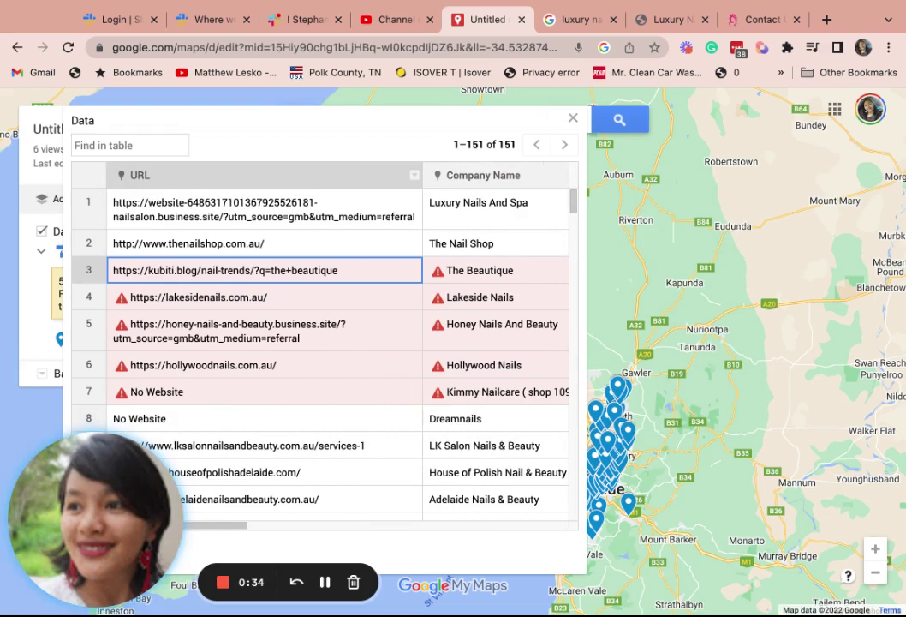
key(Right)
key(Right)
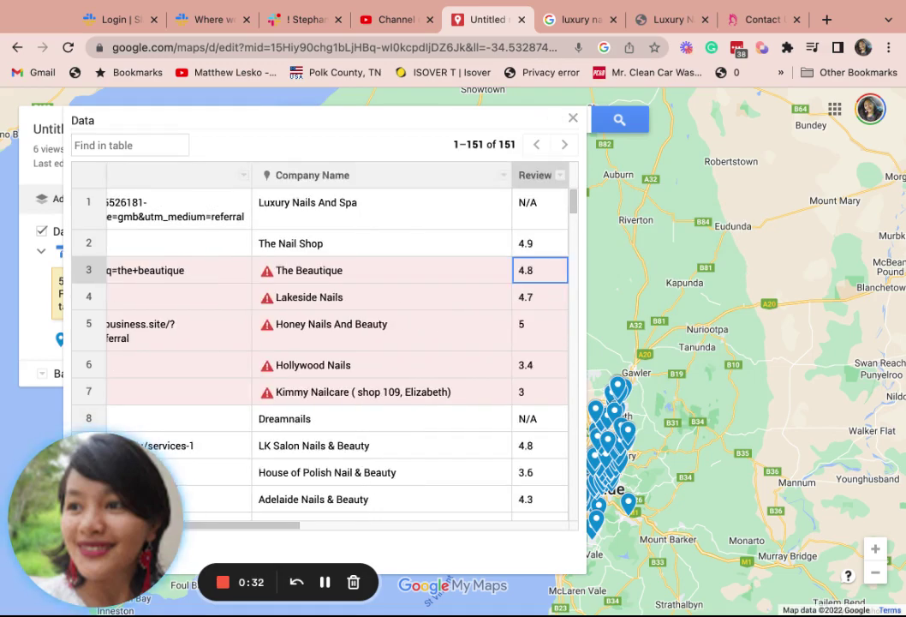
key(Right)
key(Right)
key(Right)
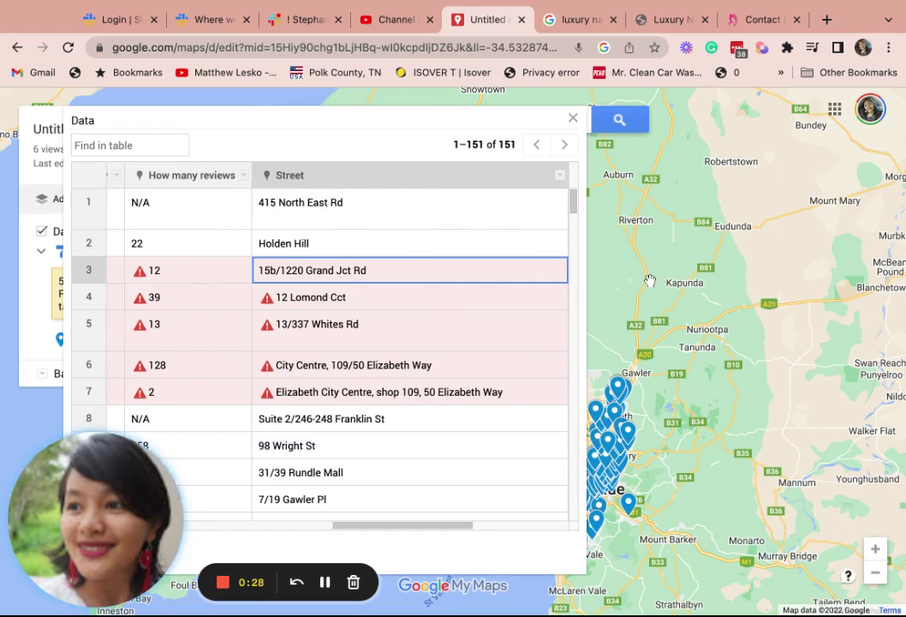
click(572, 119)
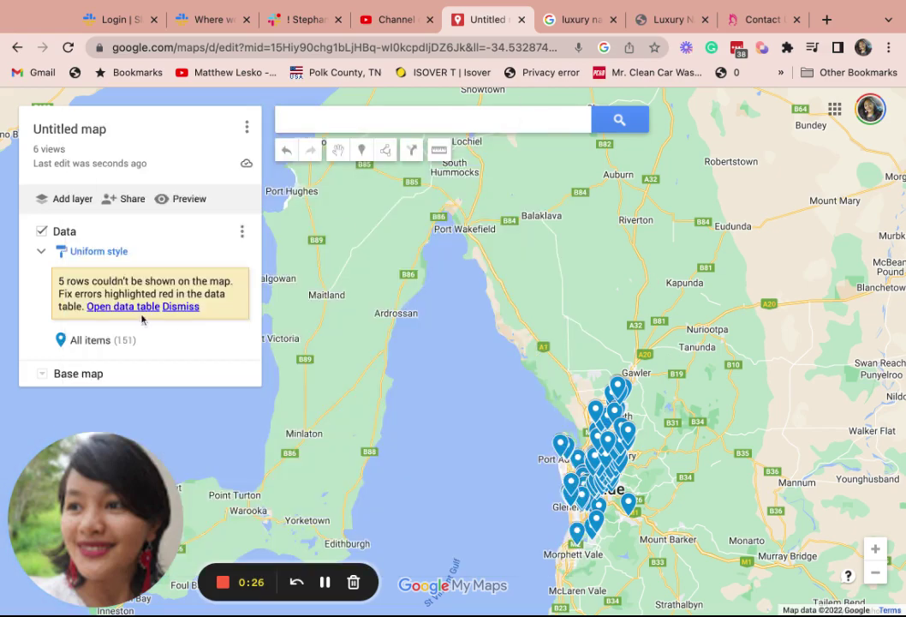